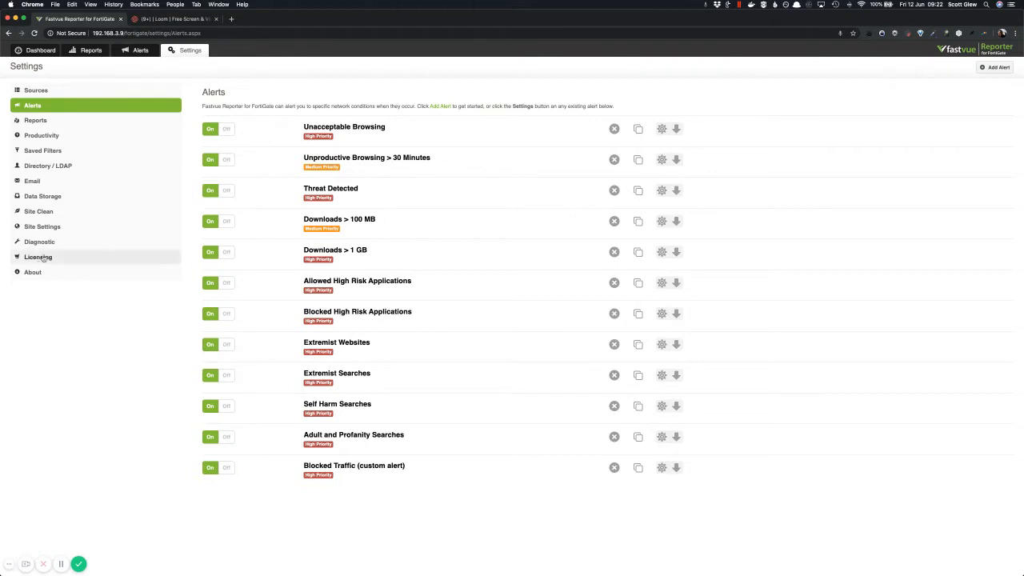
Open the Data Storage settings and select the data location path for reference
click(60, 200)
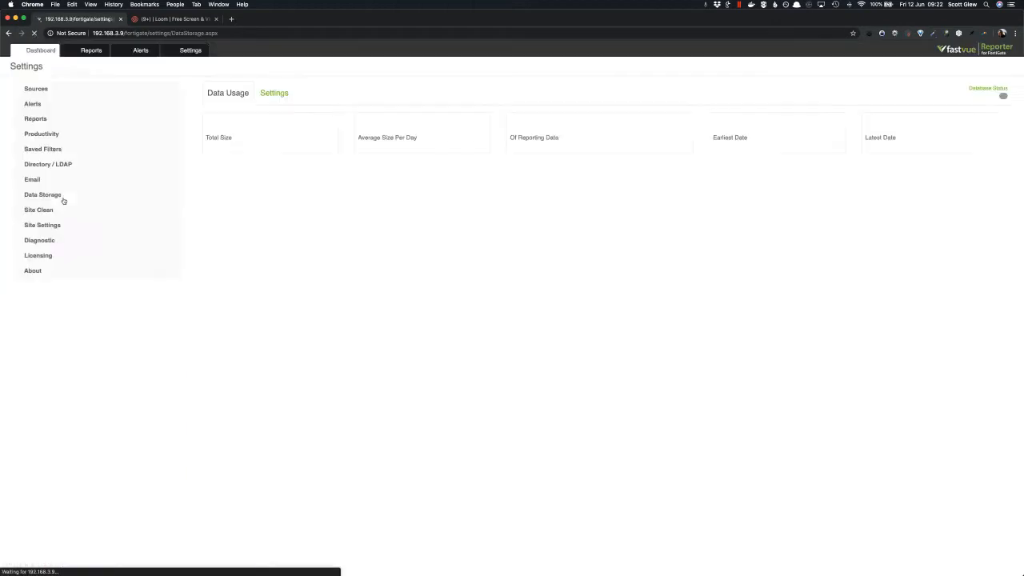
click(276, 93)
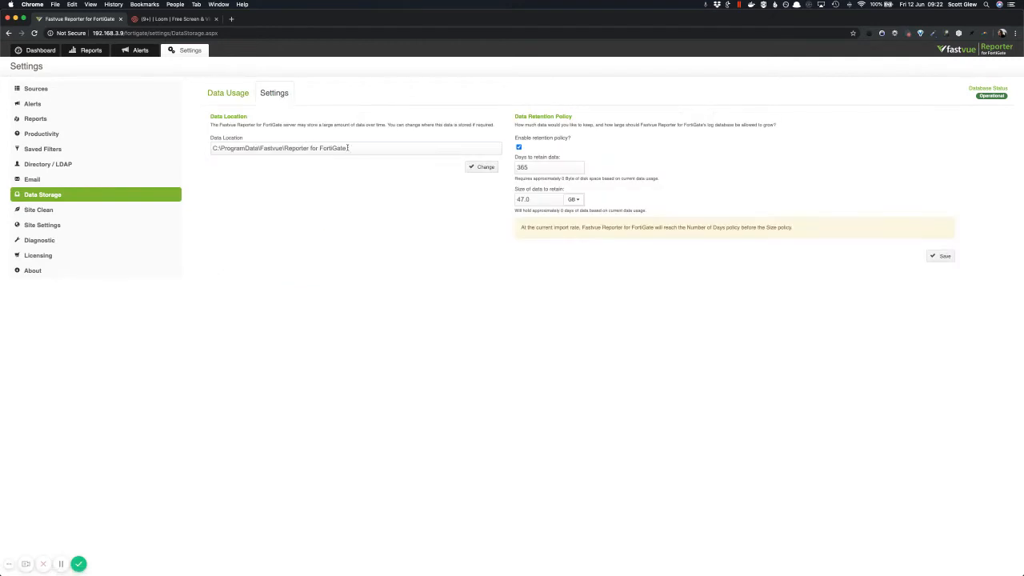
drag(371, 149, 159, 138)
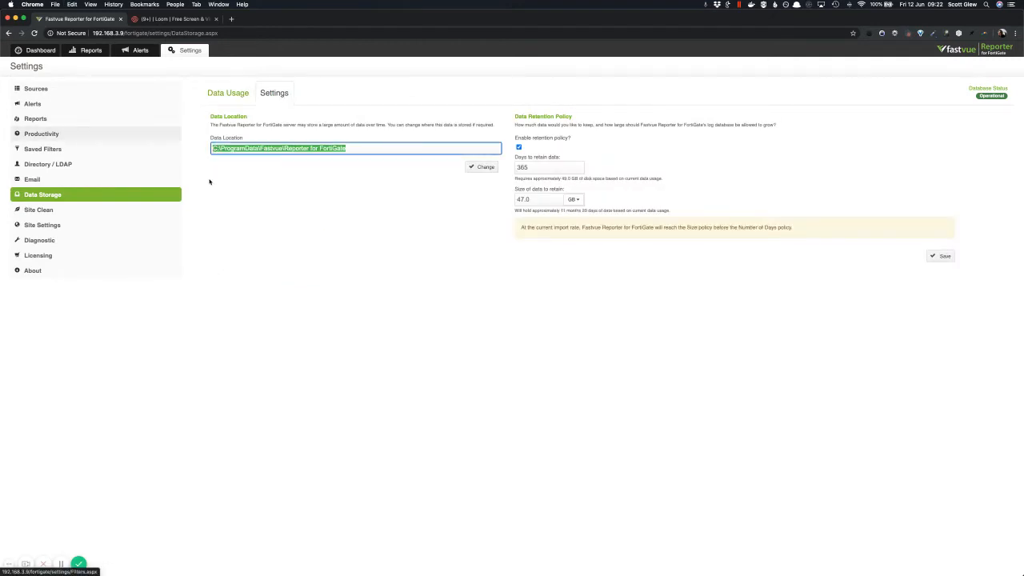
click(234, 148)
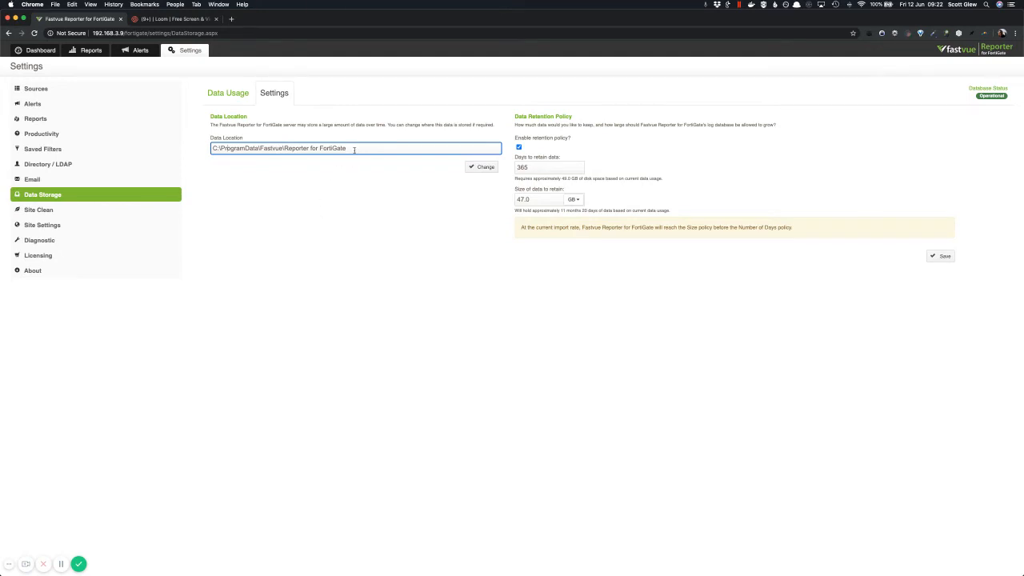
drag(352, 149, 209, 151)
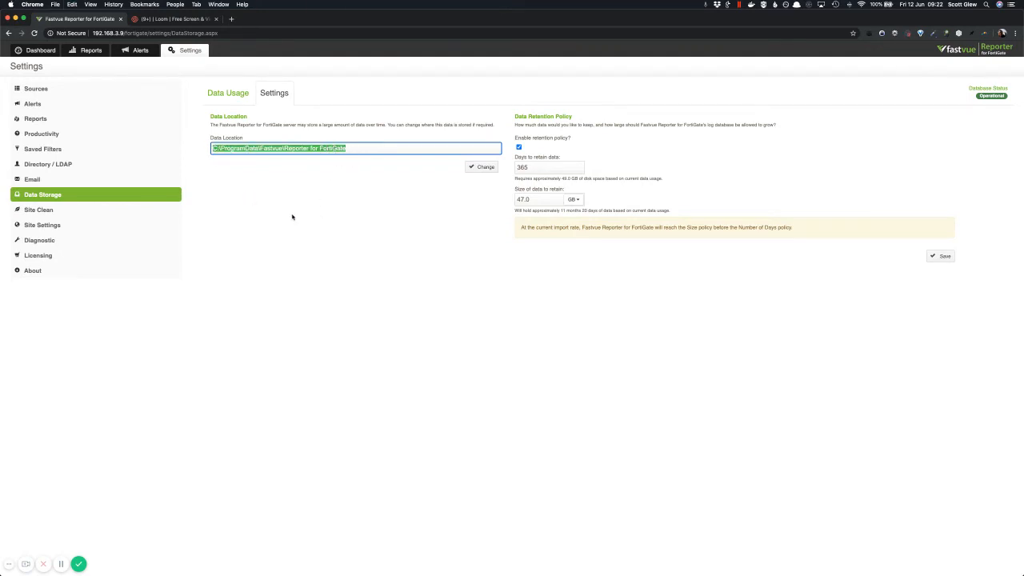
Switch to the Windows server and go to C:\ProgramData\Fastvue\Reporter for FortiGate in File Explorer
key(ctrl+Left)
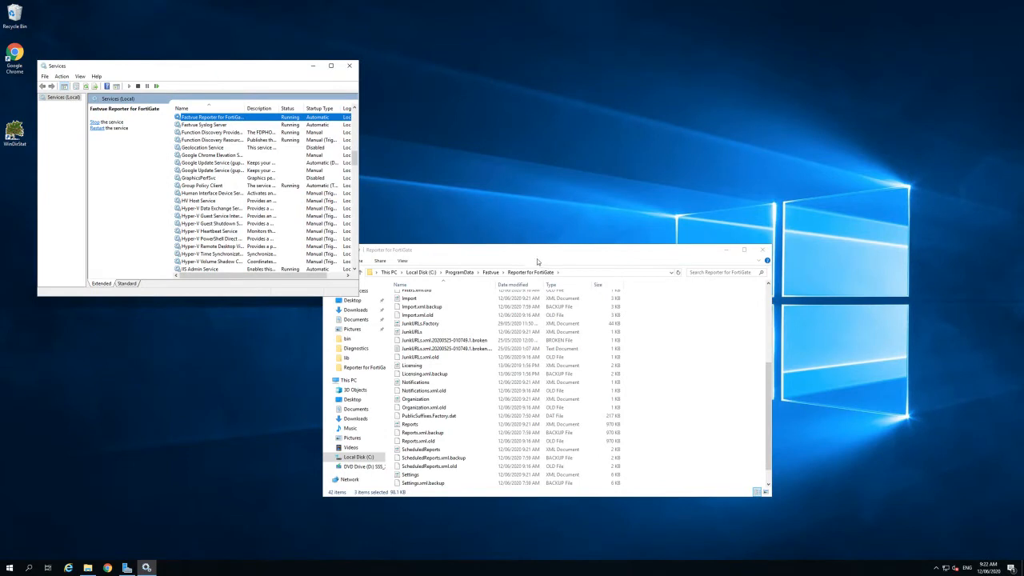
click(585, 274)
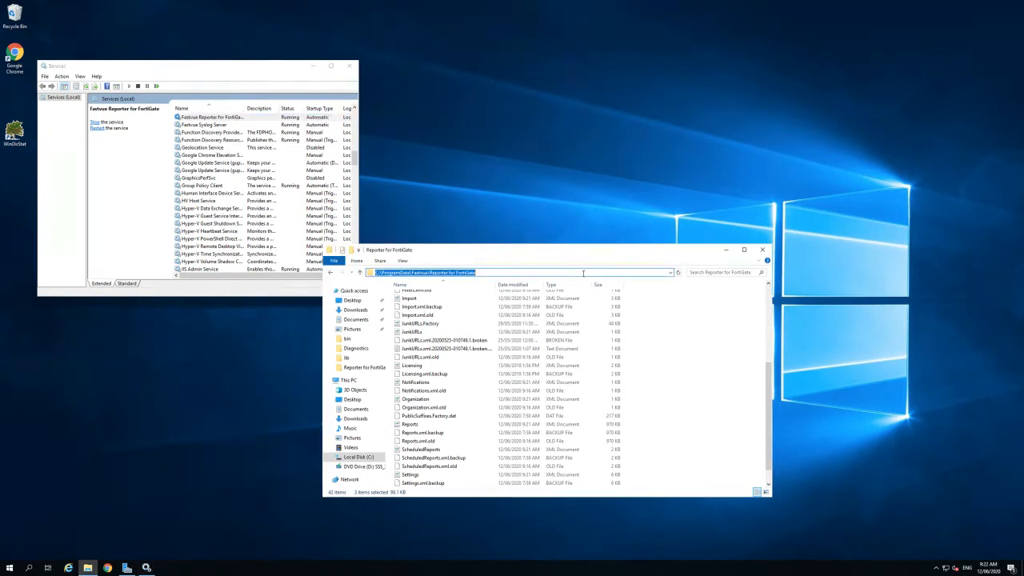
click(510, 273)
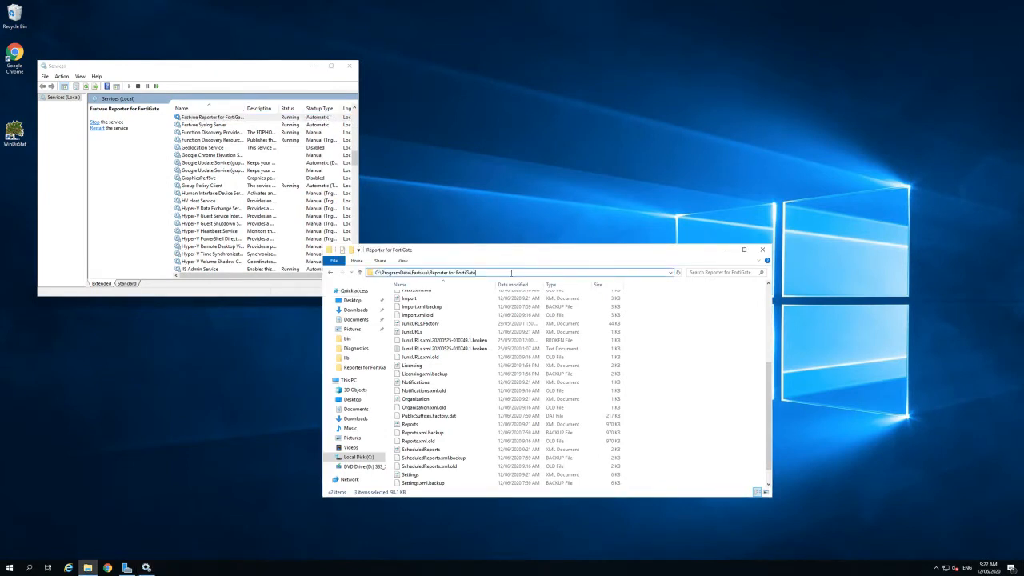
key(Return)
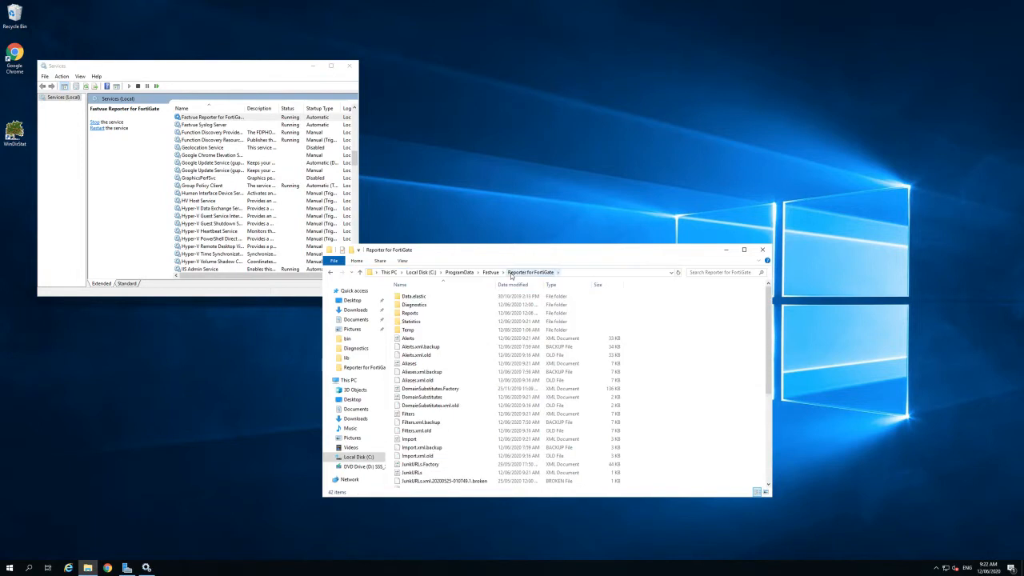
Move the Alerts XML document, Alerts.xml.backup and Alerts.xml.old from the Reporter for FortiGate folder to the desktop
click(410, 338)
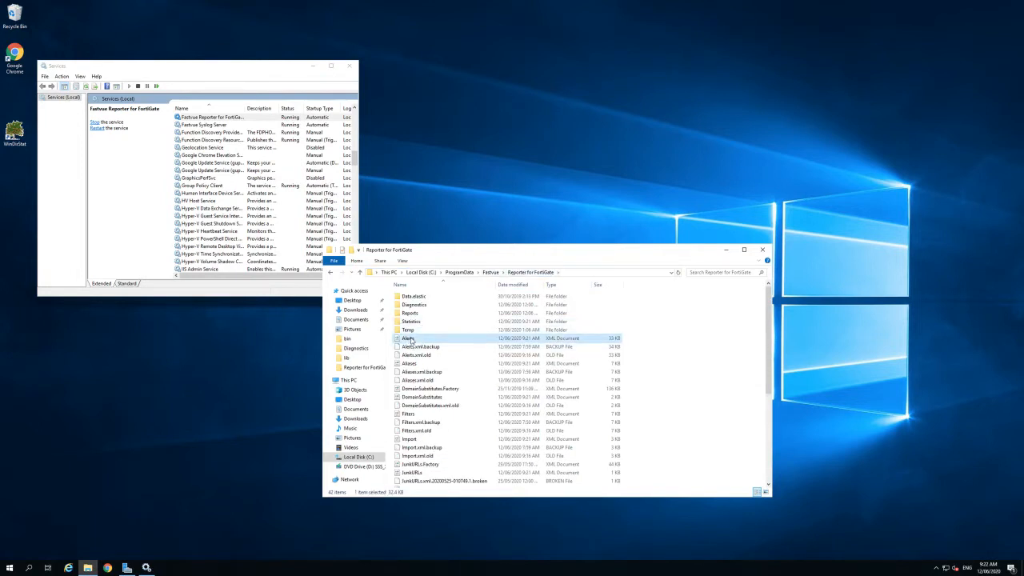
click(419, 346)
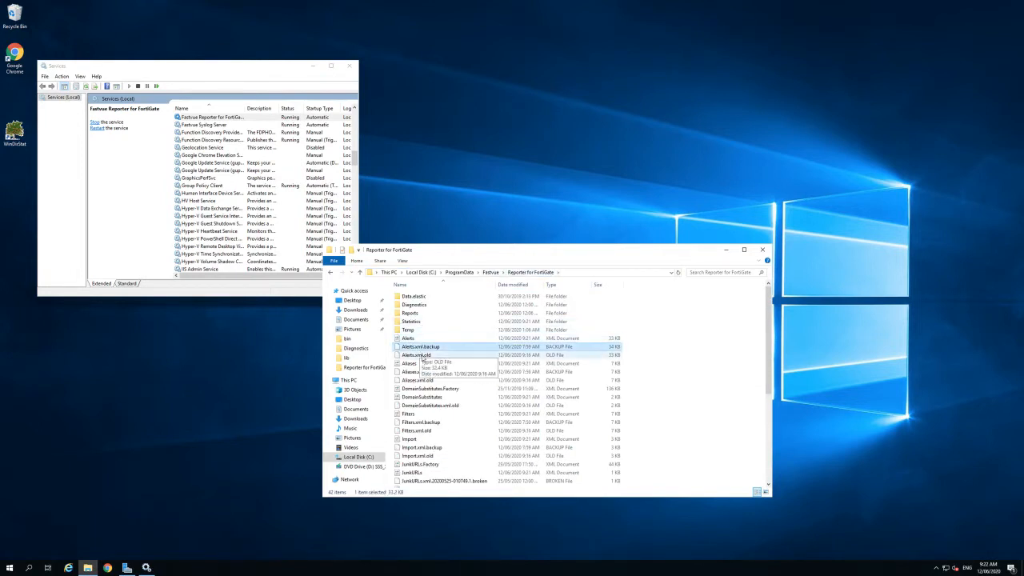
click(423, 357)
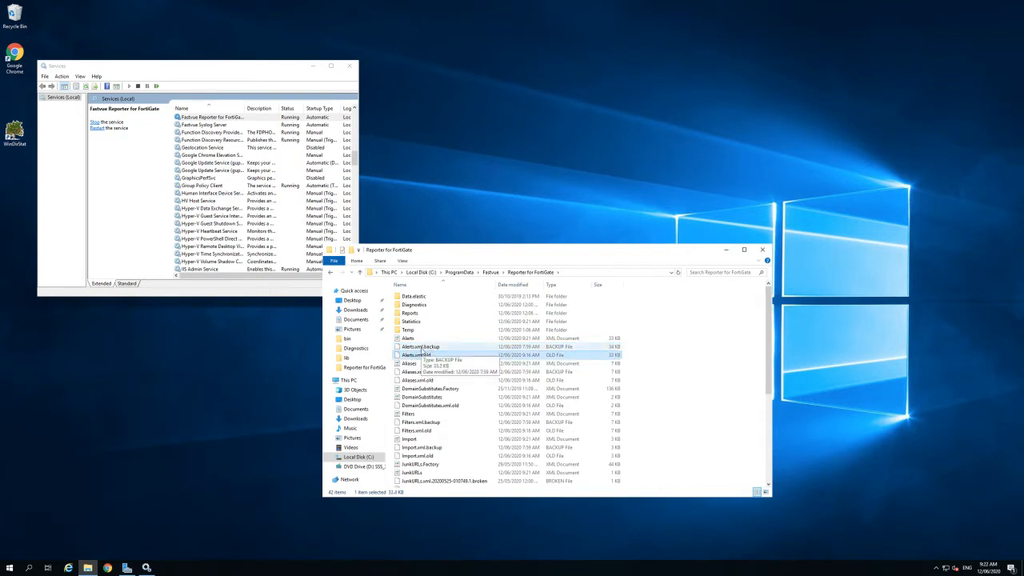
shift+click(409, 341)
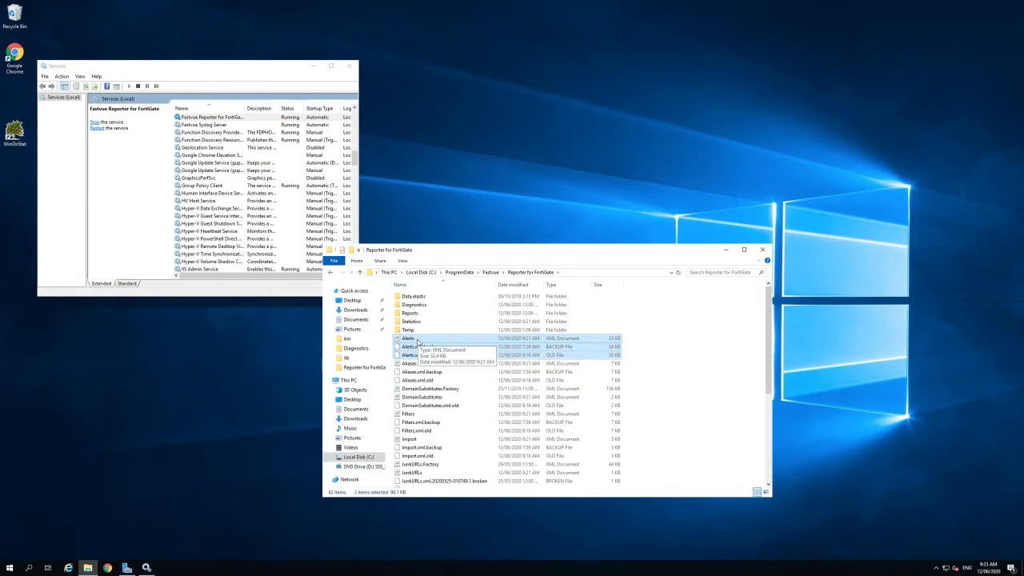
drag(417, 342, 470, 173)
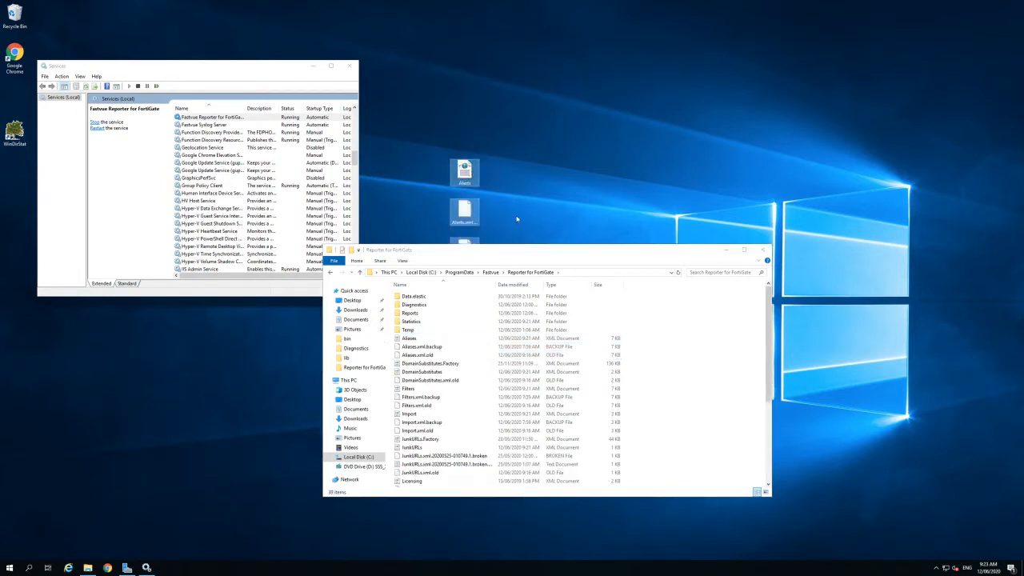
Stop the Fastvue Reporter for FortiGate service and delete the recreated Alerts XML document from the data folder
right_click(226, 118)
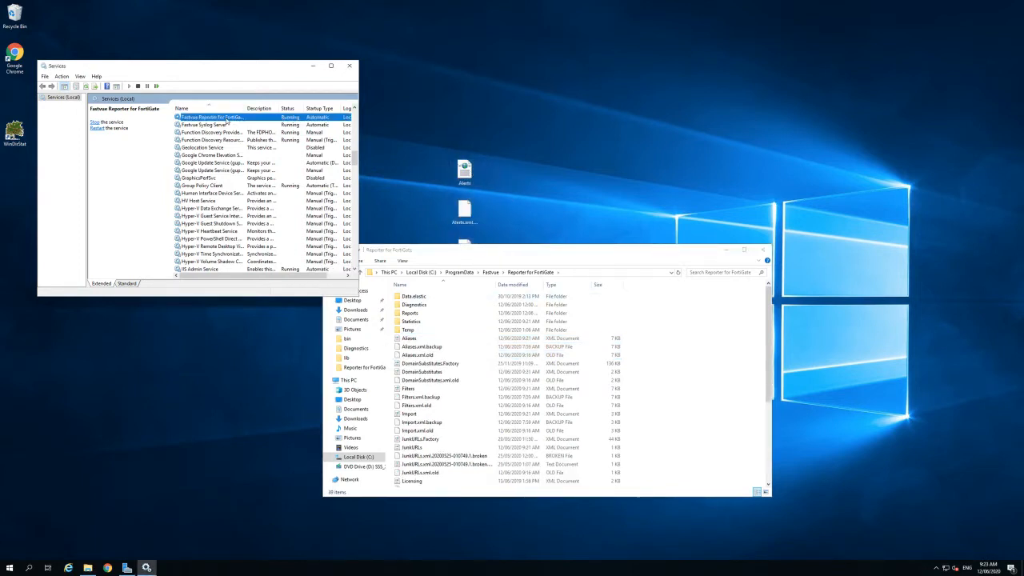
click(243, 132)
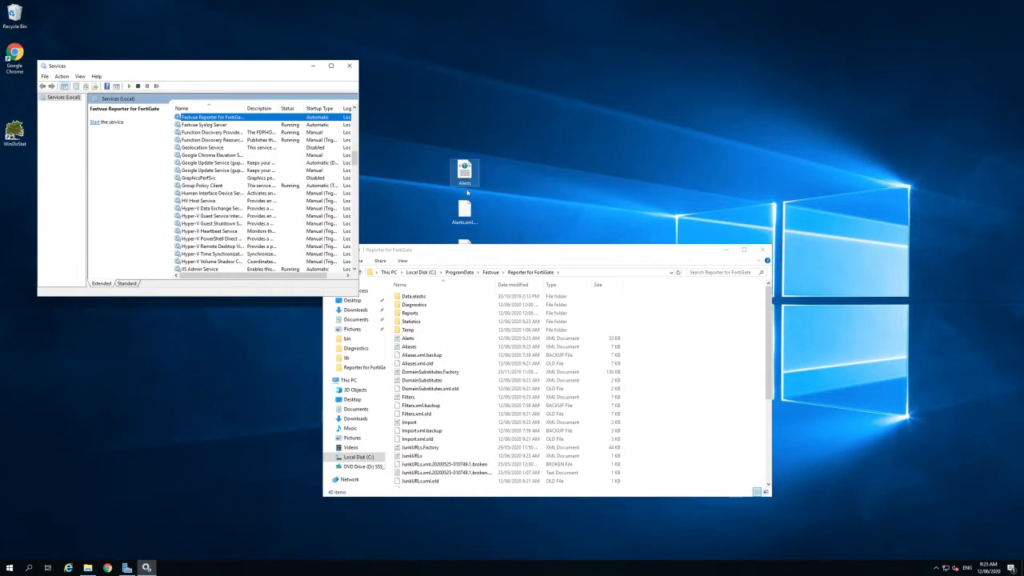
click(419, 340)
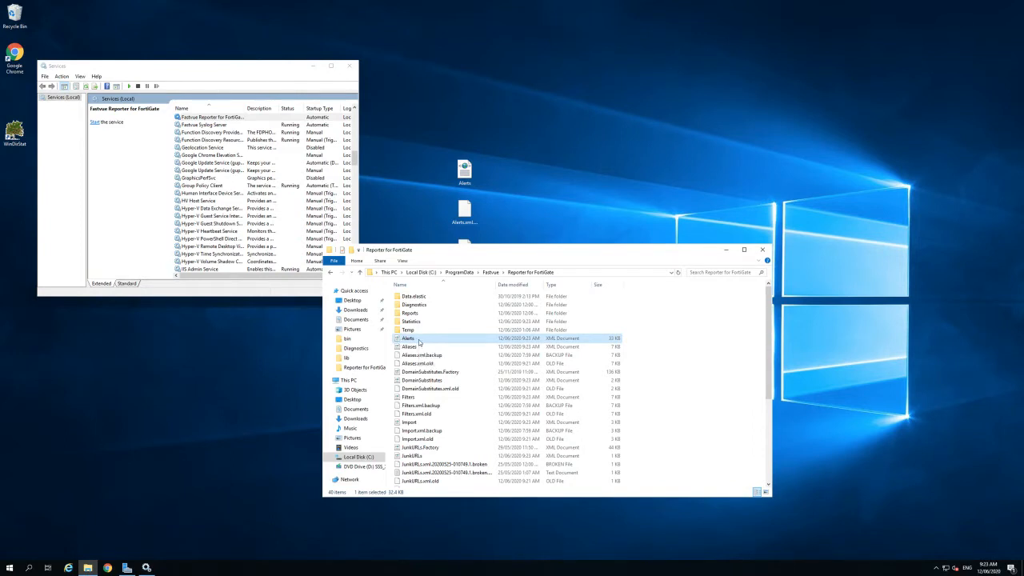
right_click(419, 341)
click(462, 435)
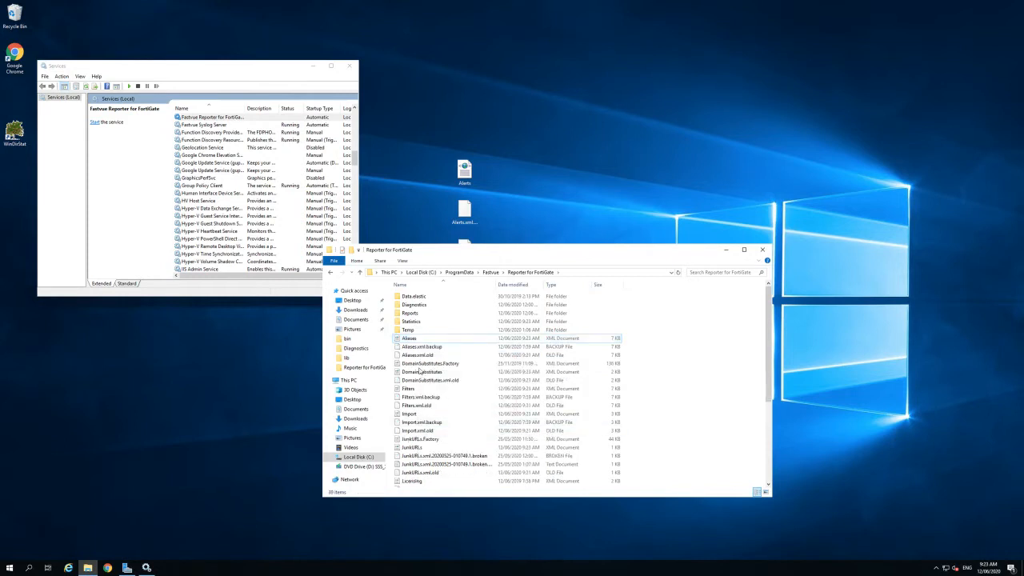
Move the File Explorer window clear of the desktop Alerts files and start the Fastvue Reporter for FortiGate service
drag(443, 289, 444, 287)
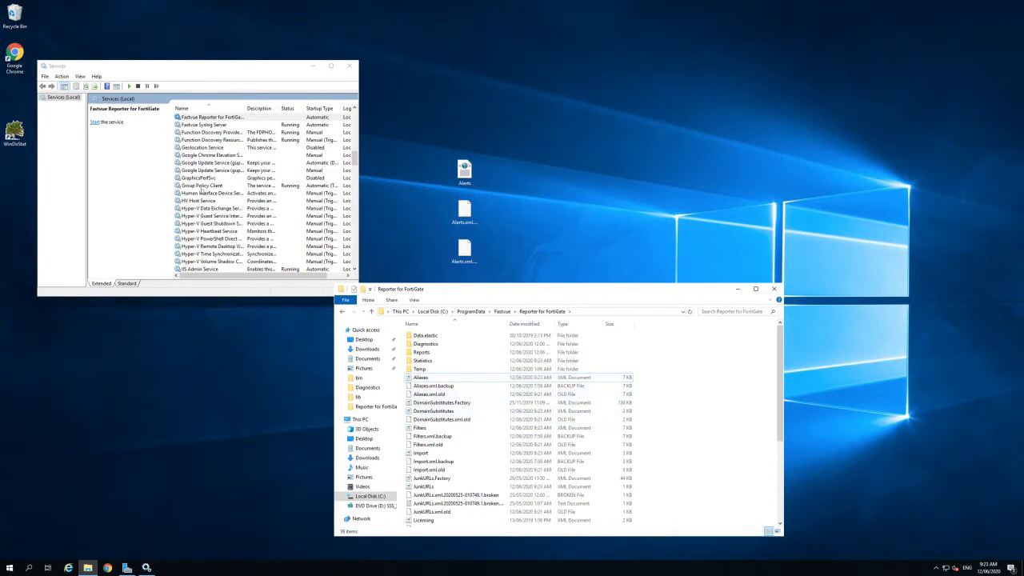
right_click(204, 118)
click(214, 119)
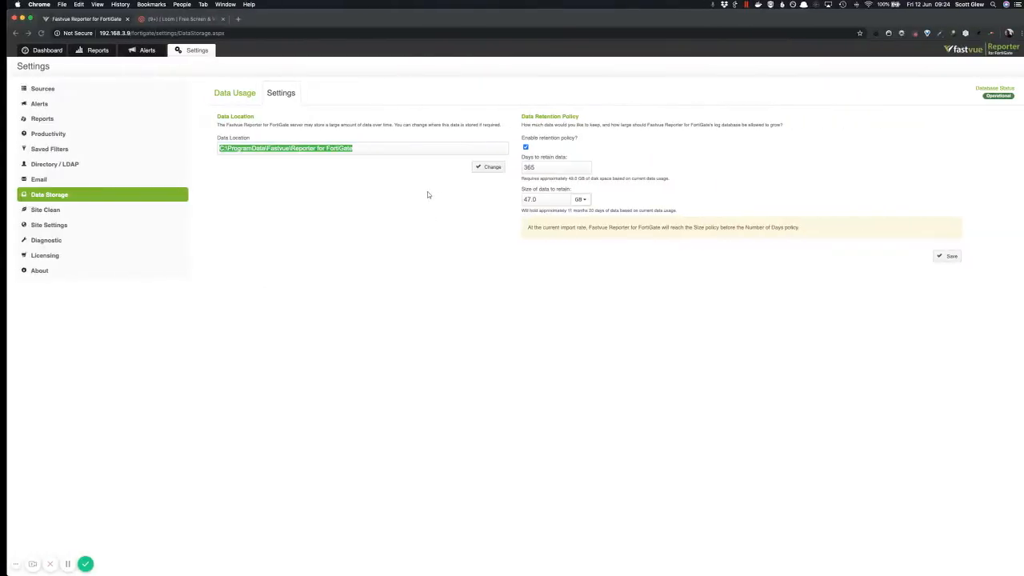
Return to Fastvue Reporter in Chrome, check the regenerated alerts and the Drug Searches alert's criteria, and close it without saving
click(96, 107)
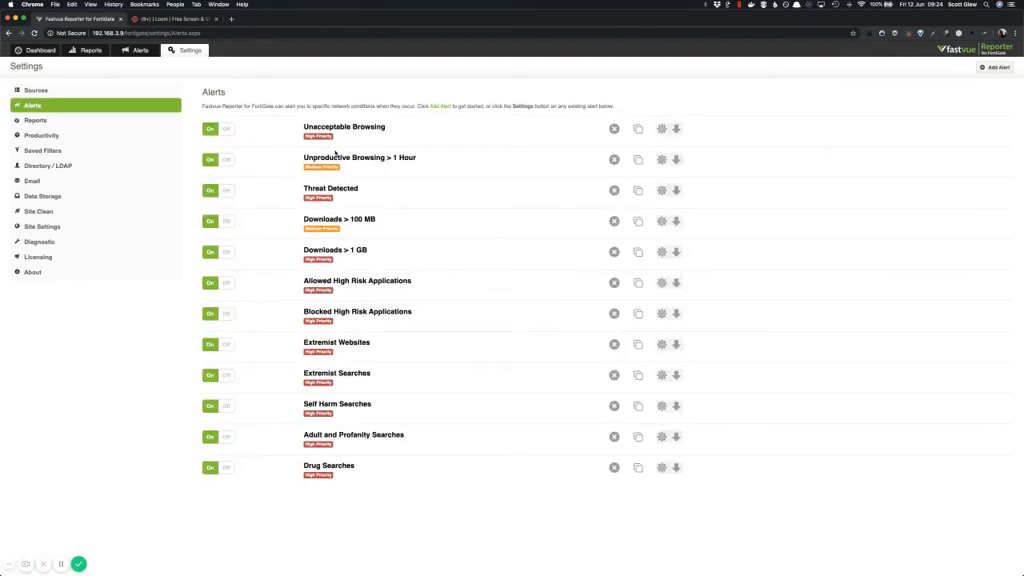
click(663, 468)
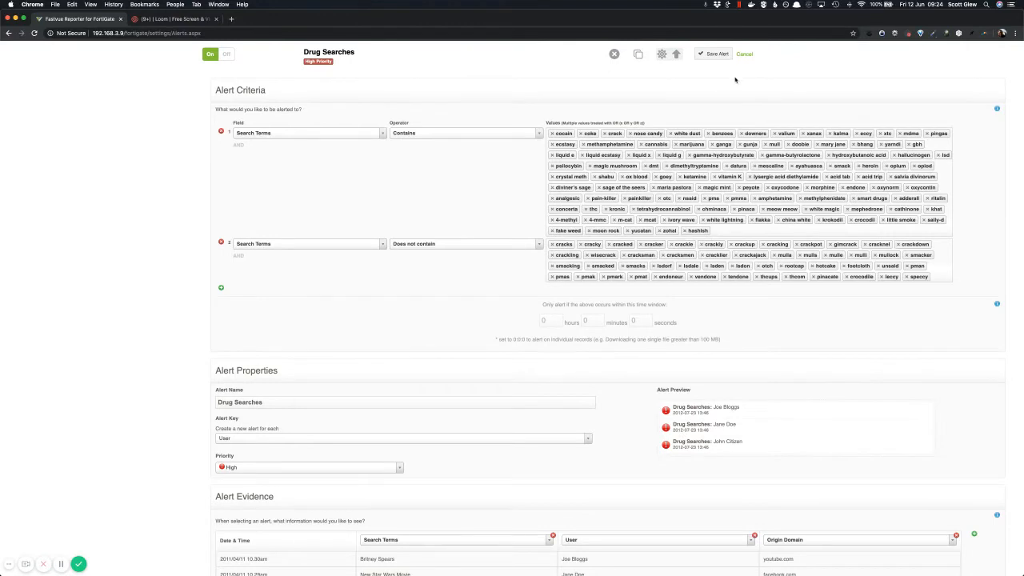
click(743, 56)
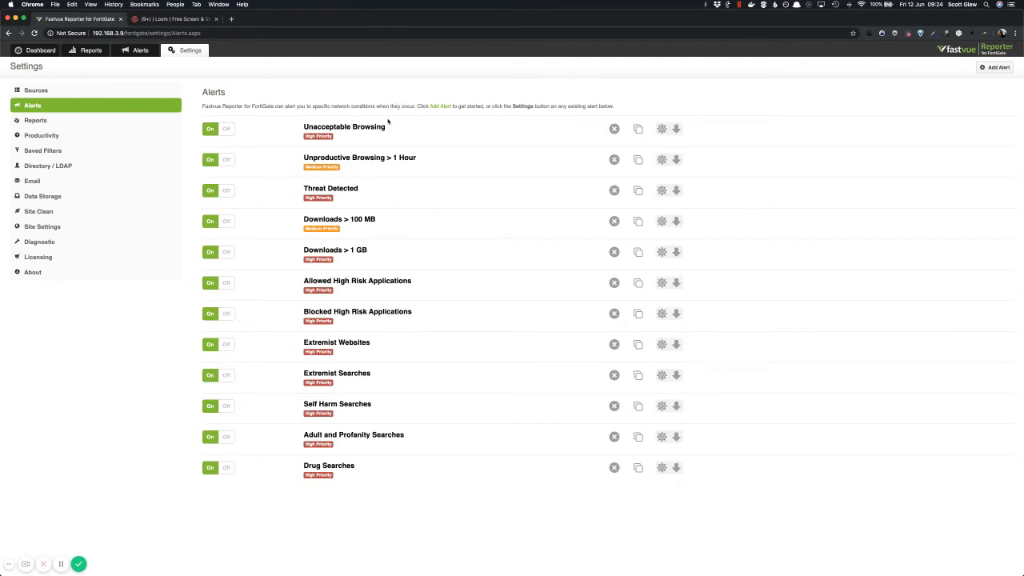
Copy the old Alerts XML document from the server's desktop and paste it onto the Mac desktop
key(ctrl+Left)
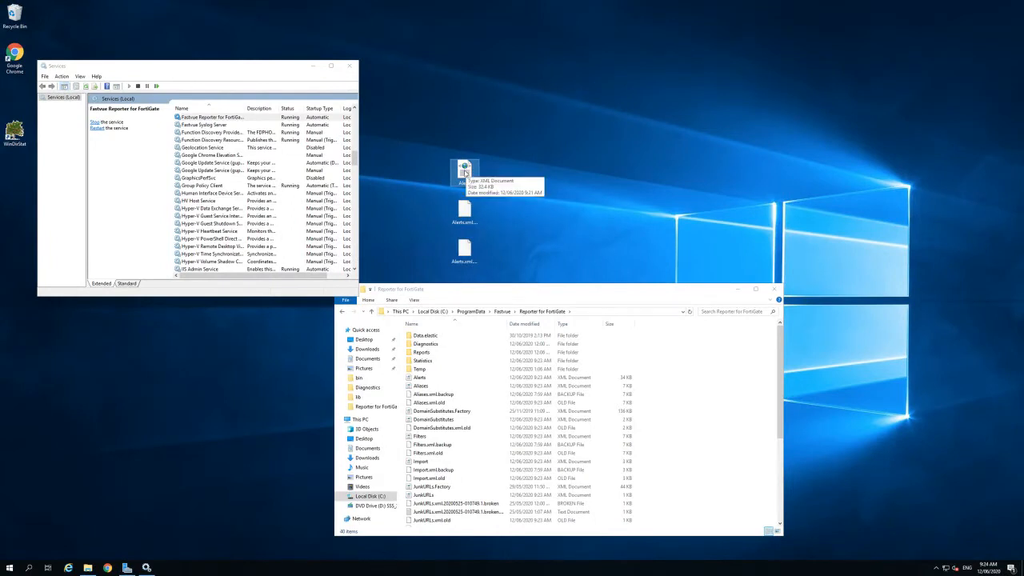
right_click(465, 171)
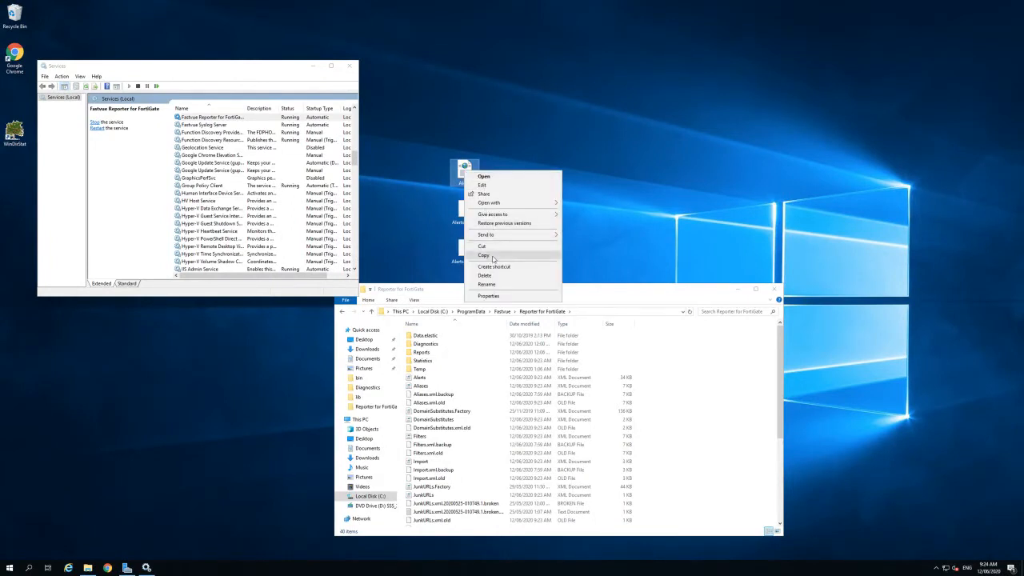
click(492, 258)
key(ctrl+Right)
drag(435, 45, 436, 112)
right_click(85, 49)
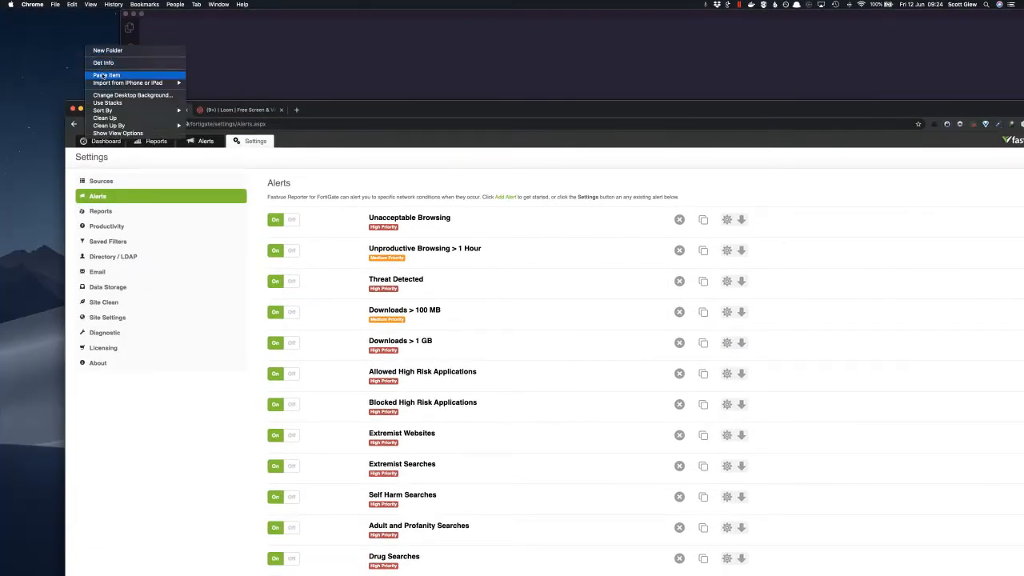
click(103, 77)
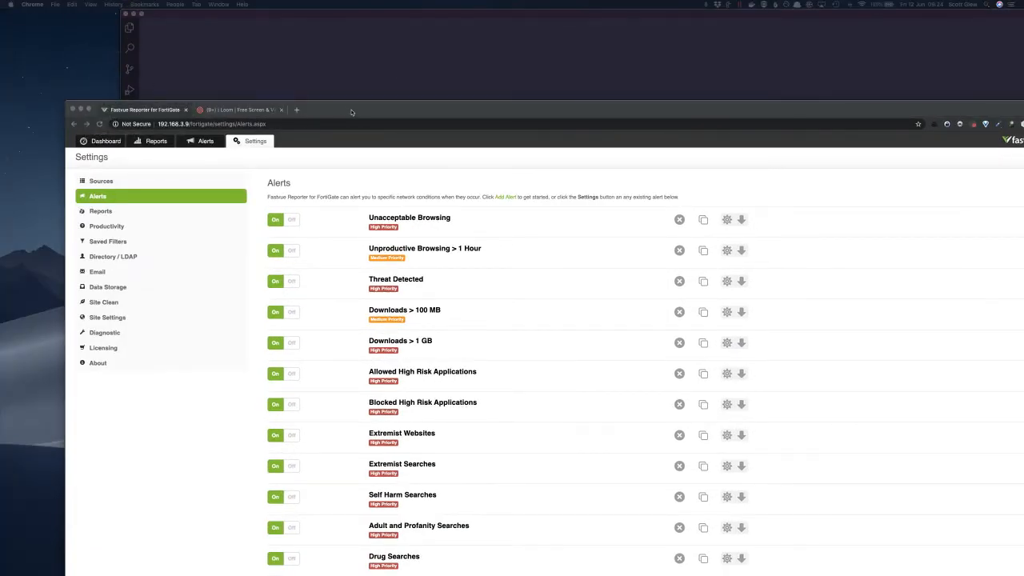
drag(351, 112, 318, 80)
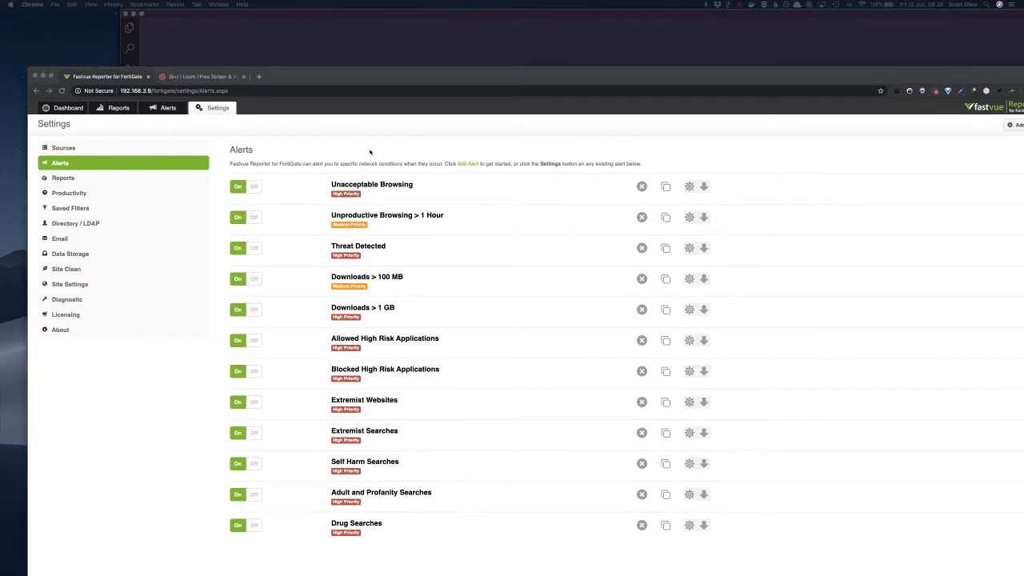
Switch to the Windows server and copy the newly generated Alerts XML document in the Reporter for FortiGate folder
key(ctrl+Left)
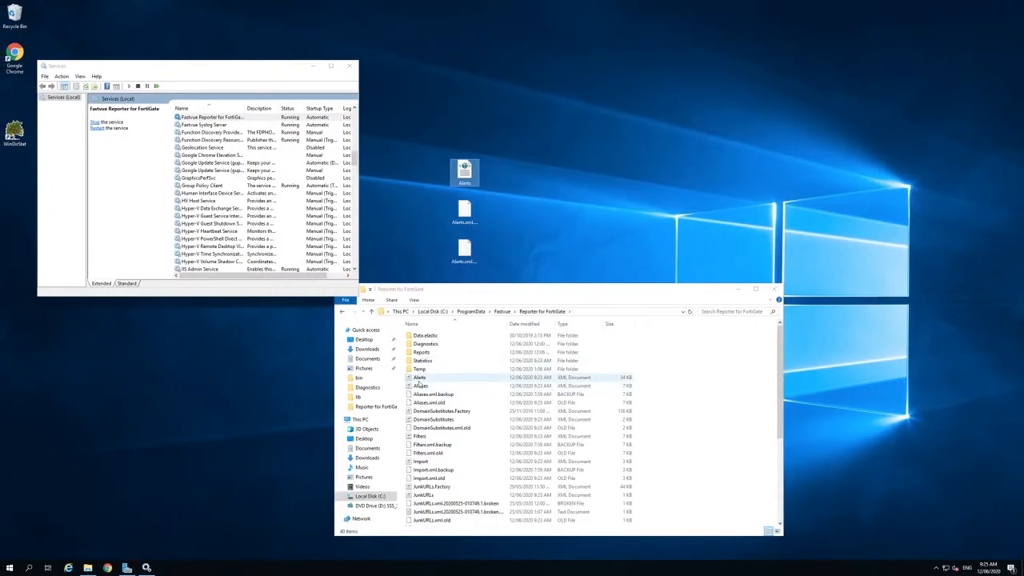
click(422, 379)
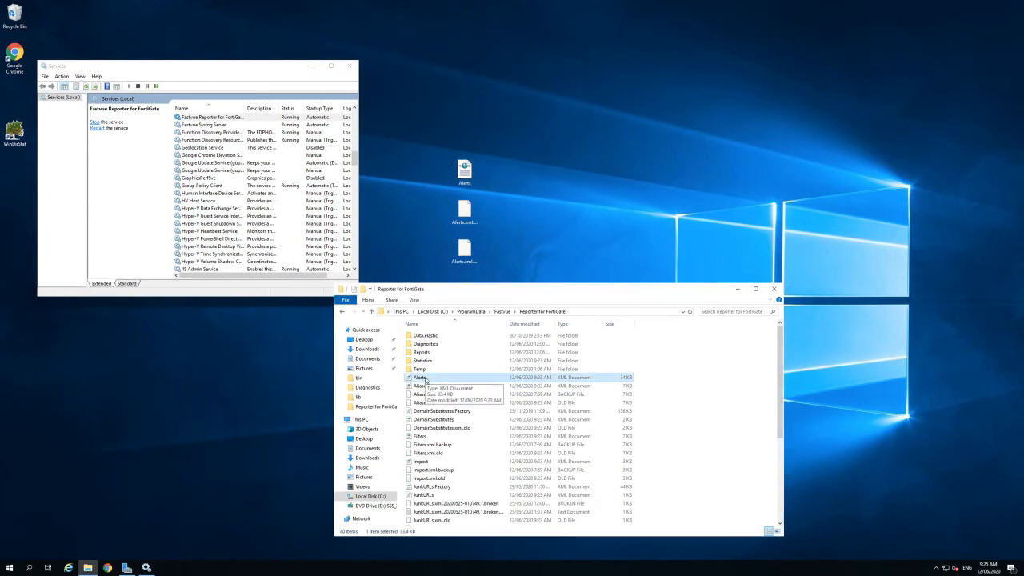
right_click(426, 380)
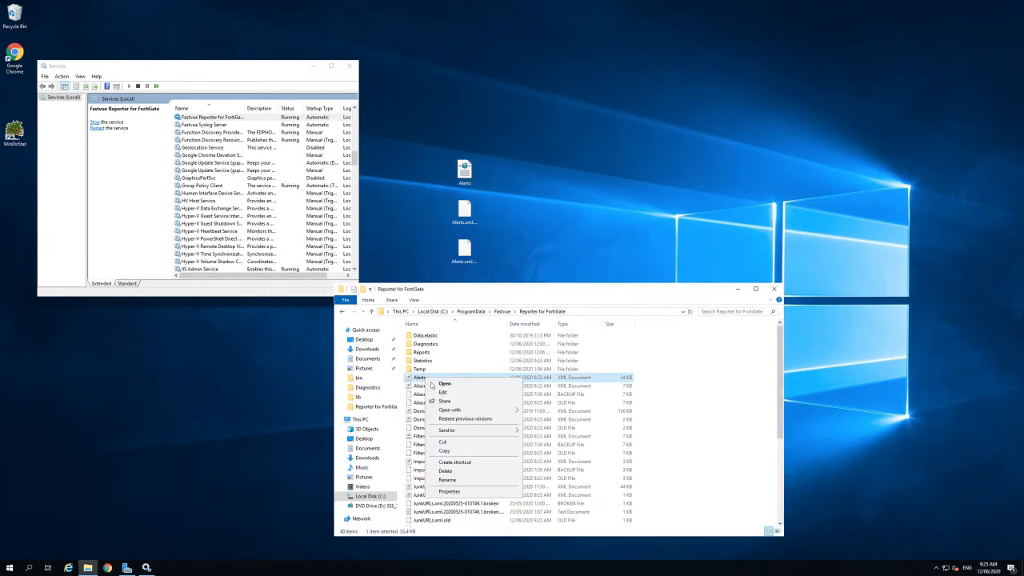
click(445, 451)
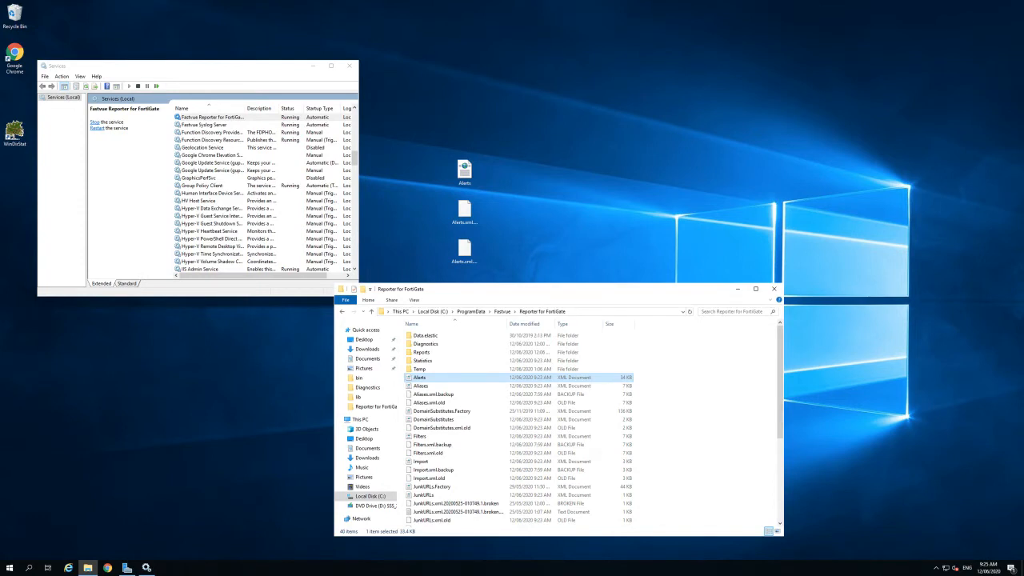
Switch to the Mac desktop, place the copied new Alerts.xml in the New alerts folder and rename it NewAlerts.xml
key(ctrl+Right)
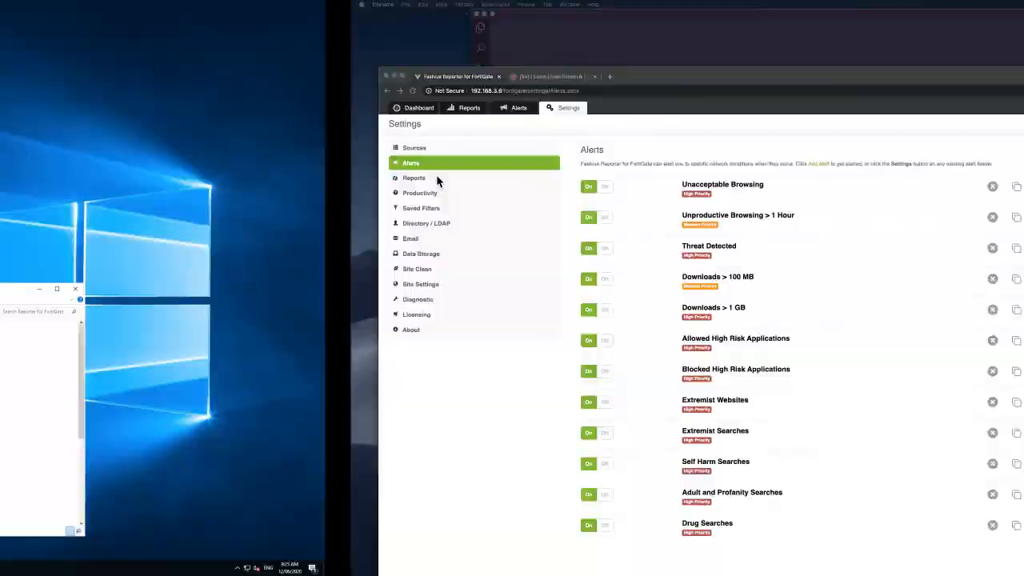
drag(324, 24, 230, 14)
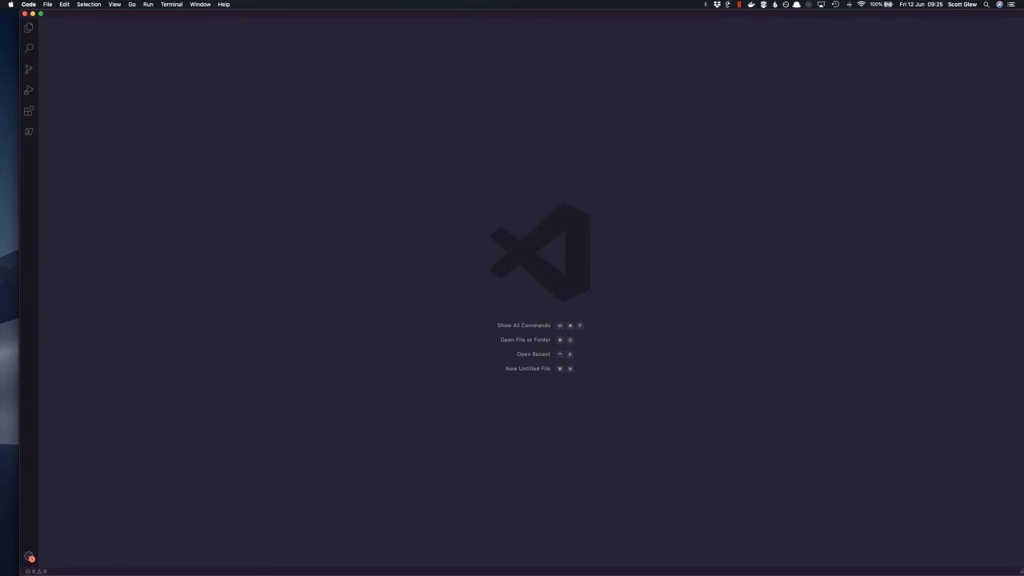
drag(1023, 320, 632, 277)
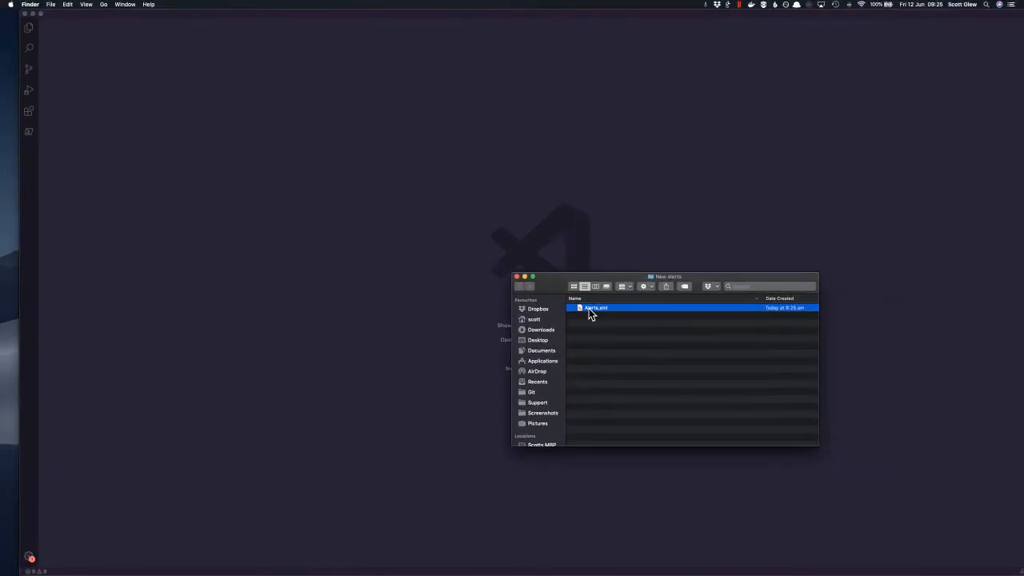
click(587, 309)
text(New alerts)
key(Return)
Open NewAlerts.xml from the New alerts folder in Visual Studio Code
drag(596, 309, 313, 137)
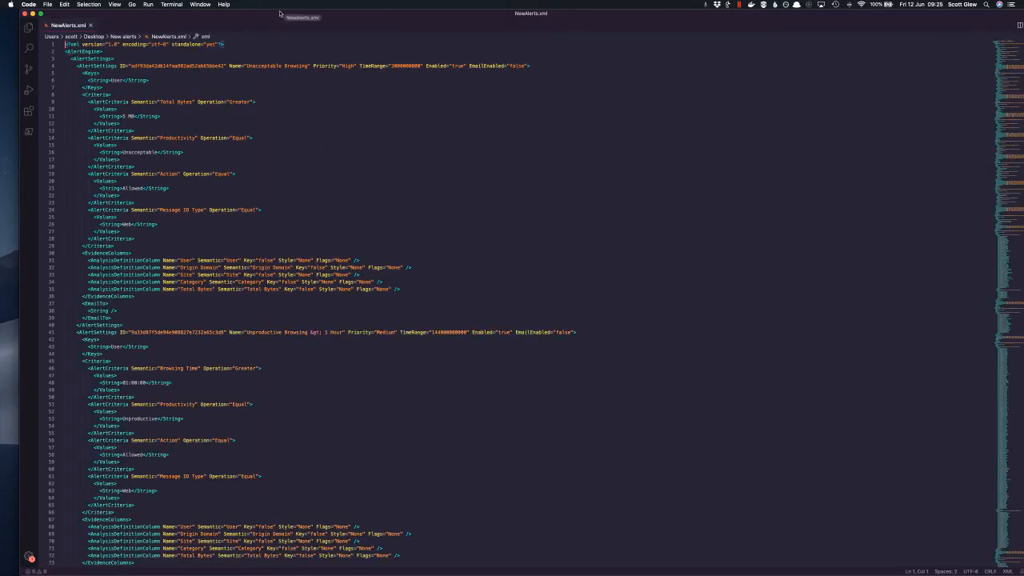
drag(298, 18, 284, 18)
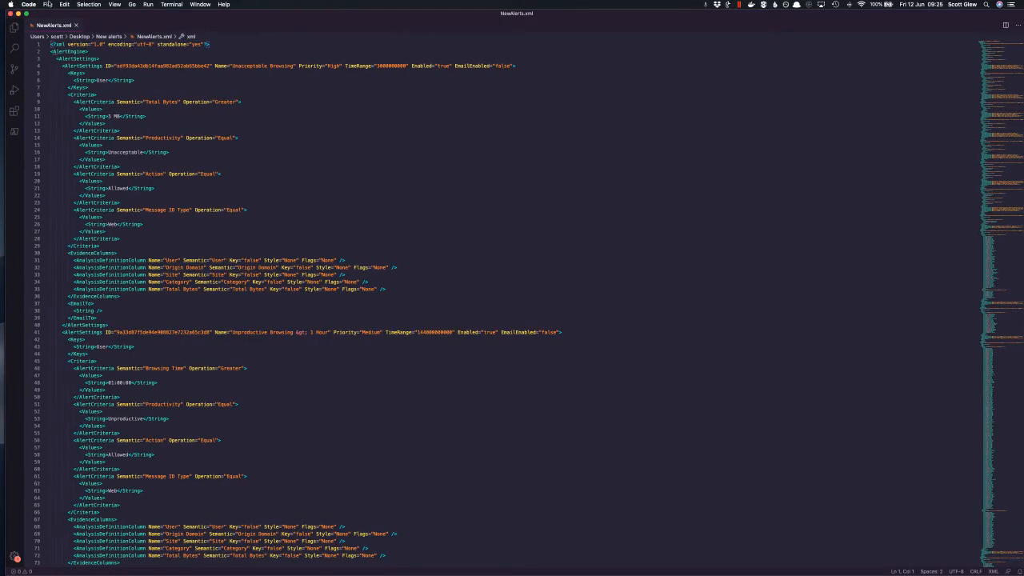
click(29, 5)
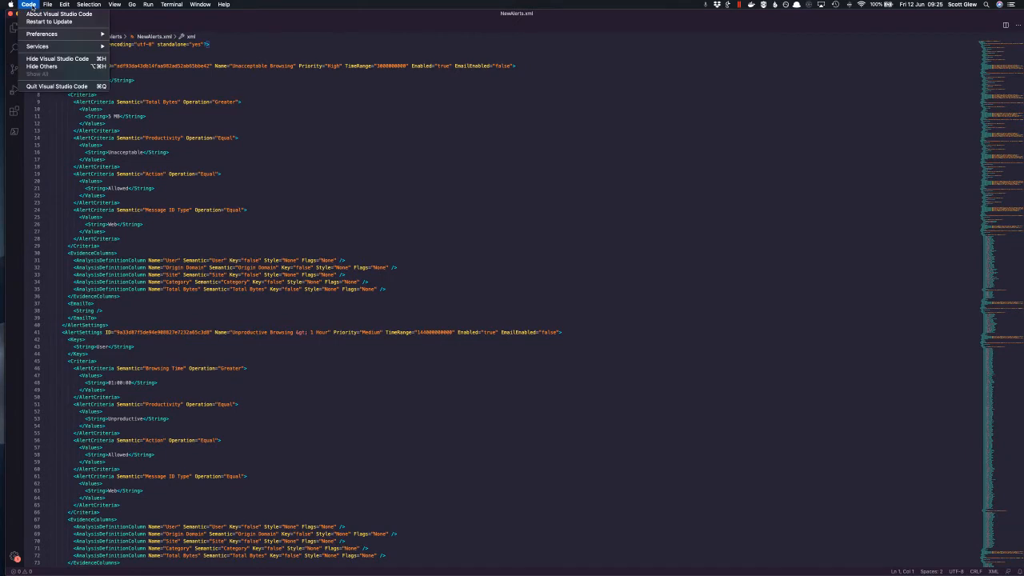
click(229, 16)
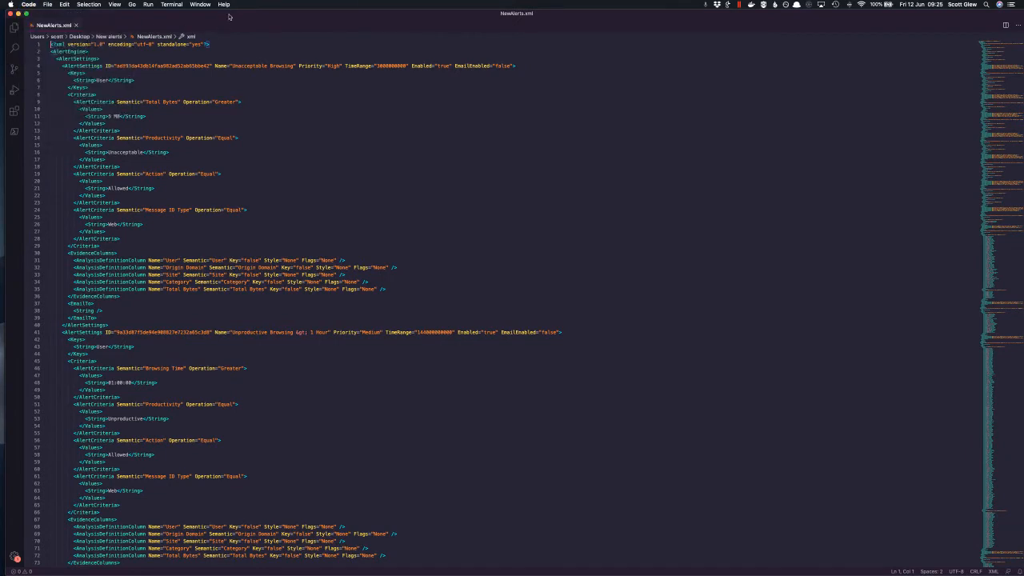
click(189, 81)
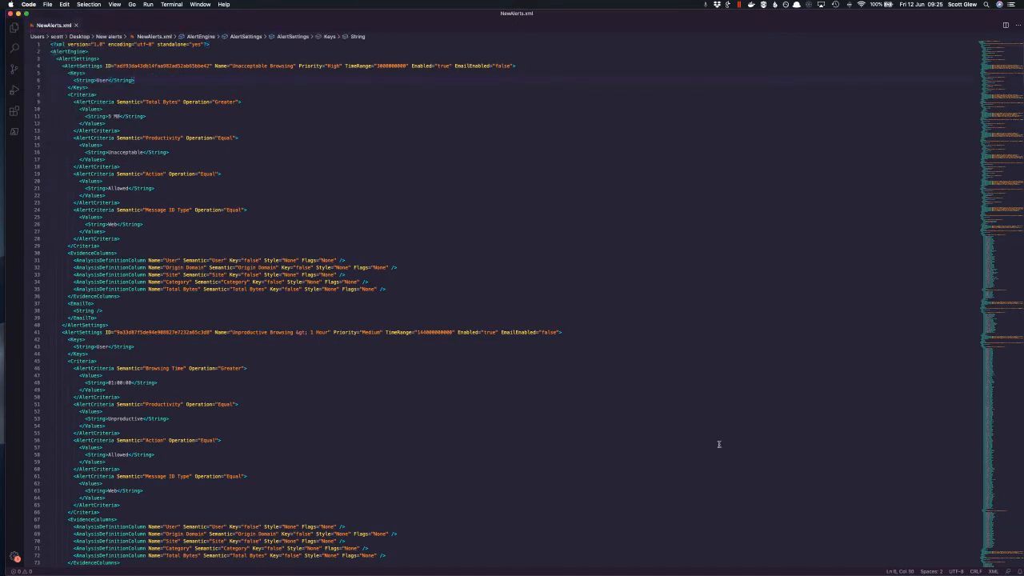
Collapse the first five alert blocks in NewAlerts.xml, from Unacceptable Browsing through Downloads > 1 GB
click(61, 67)
click(46, 67)
click(46, 80)
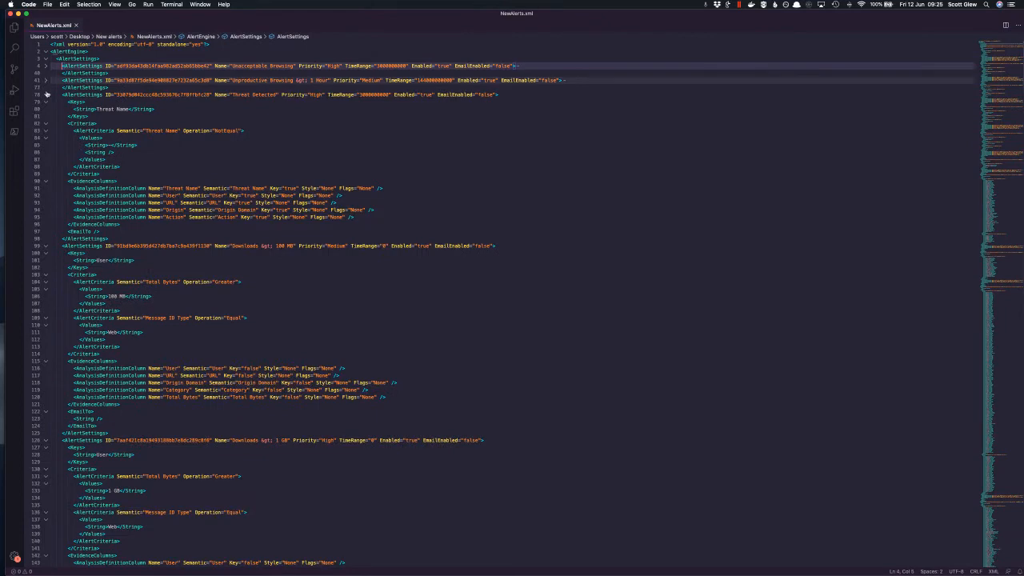
click(46, 94)
click(46, 109)
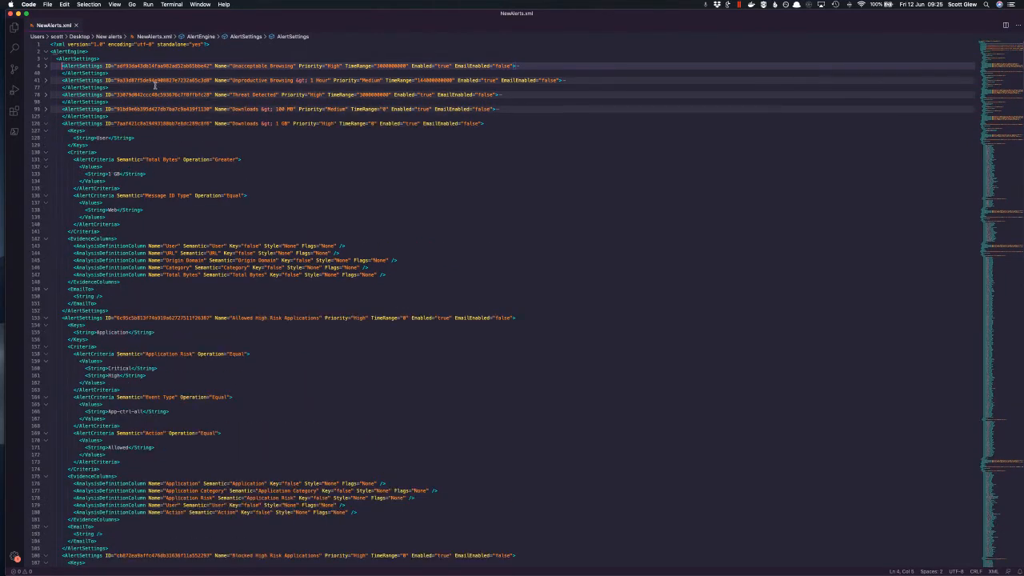
click(45, 124)
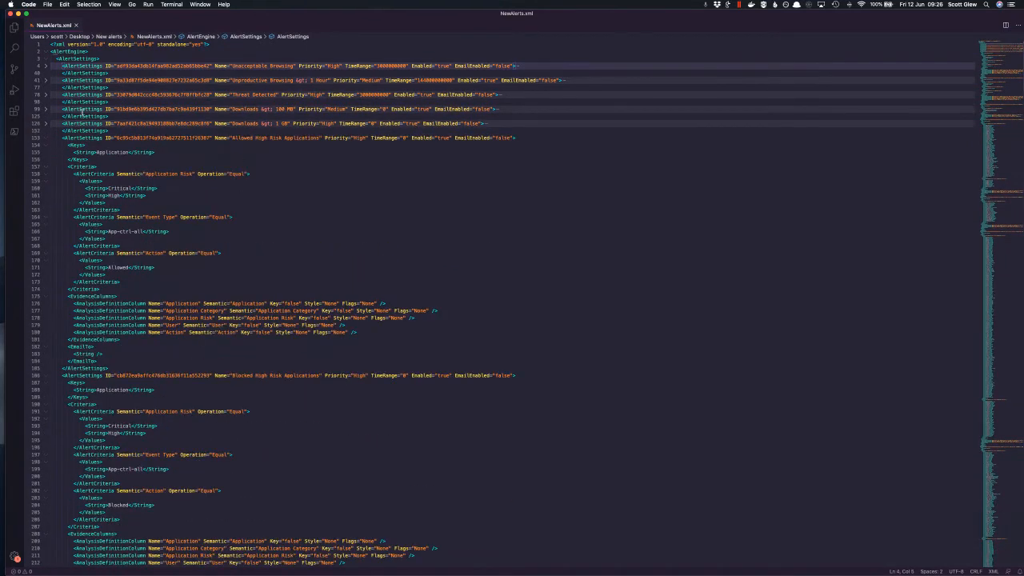
Open the old Alerts.xml from the Mac desktop alongside NewAlerts.xml in the code editor
double_click(103, 17)
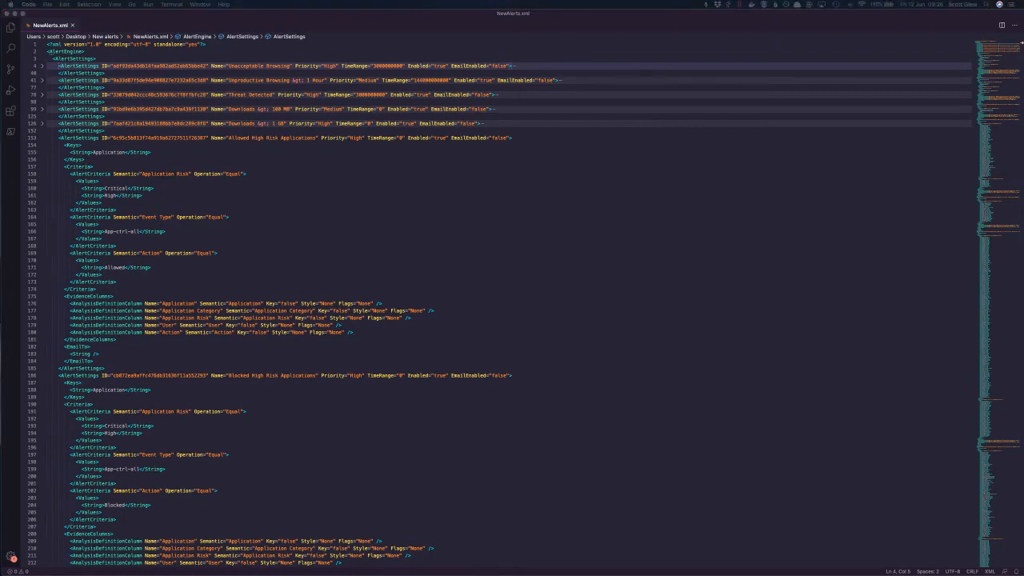
drag(684, 225, 652, 197)
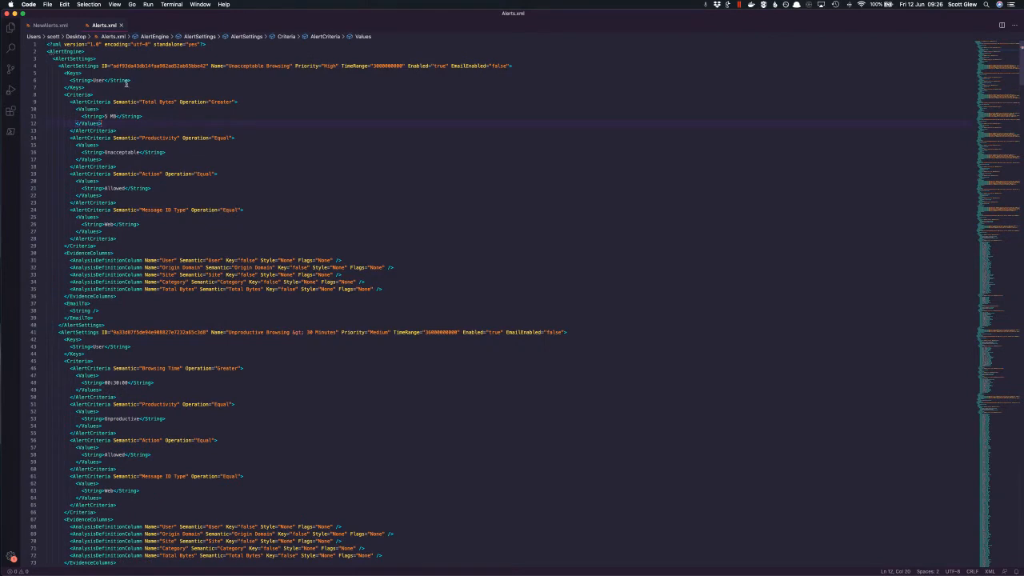
click(125, 83)
click(118, 55)
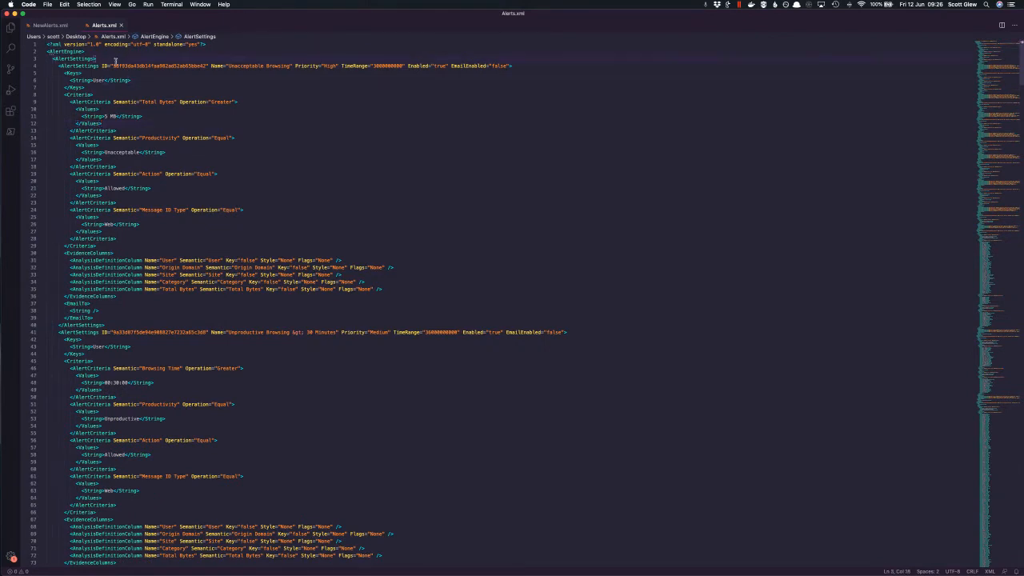
Collapse every alert block in the old Alerts.xml, from Unacceptable Browsing through Blocked Traffic (custom alert)
click(43, 68)
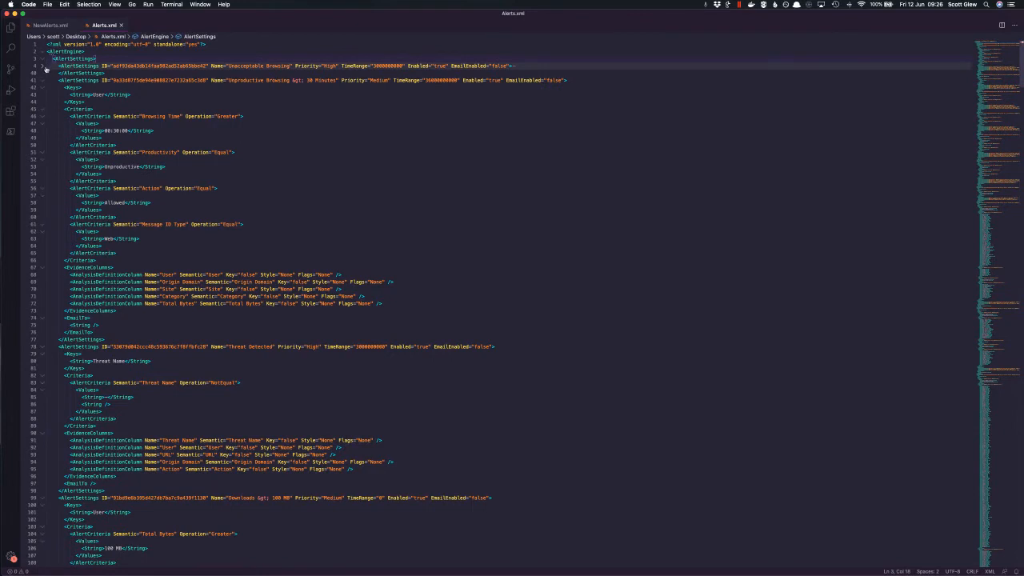
click(44, 67)
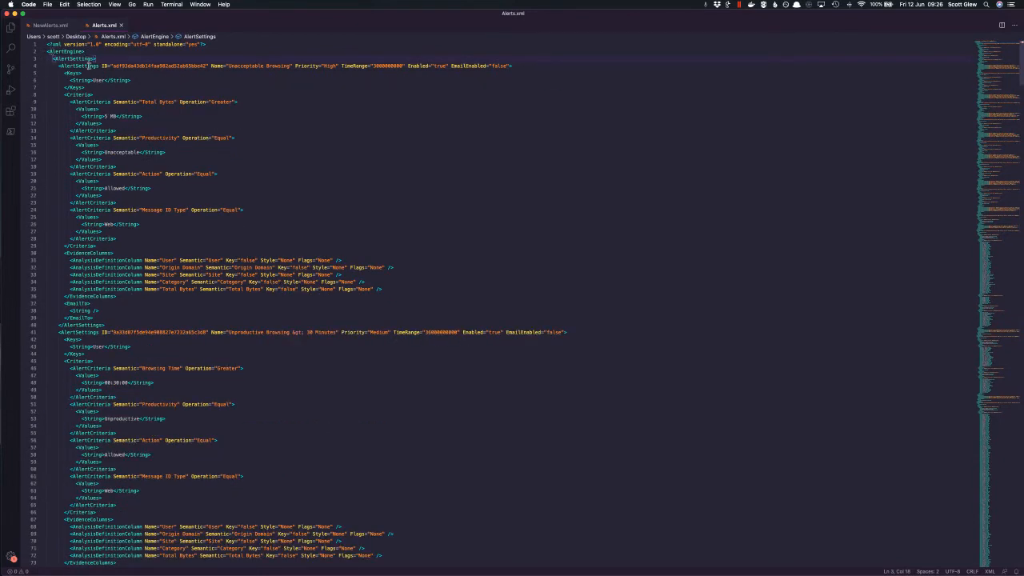
key(Down)
click(43, 67)
click(43, 80)
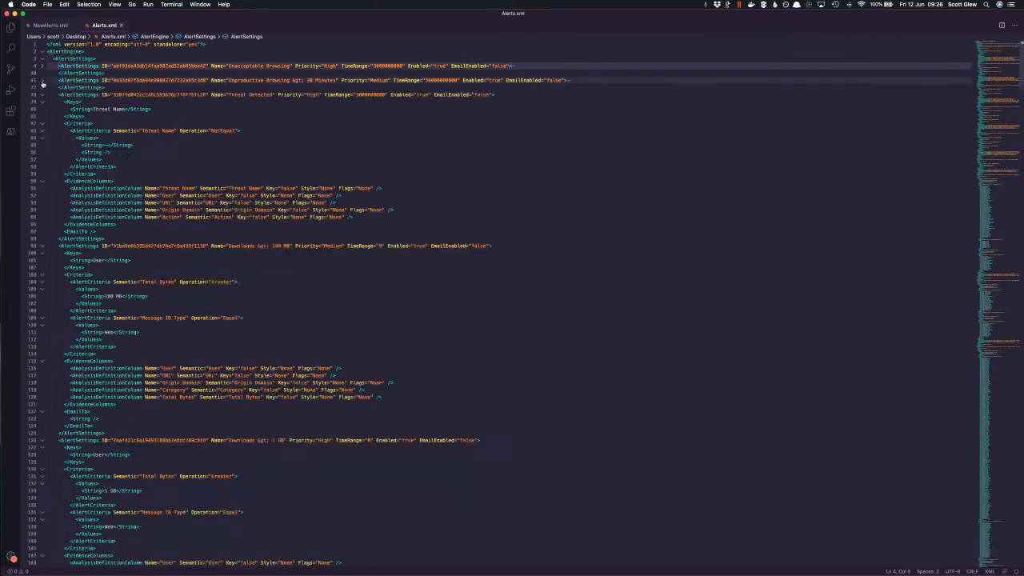
click(42, 94)
click(43, 109)
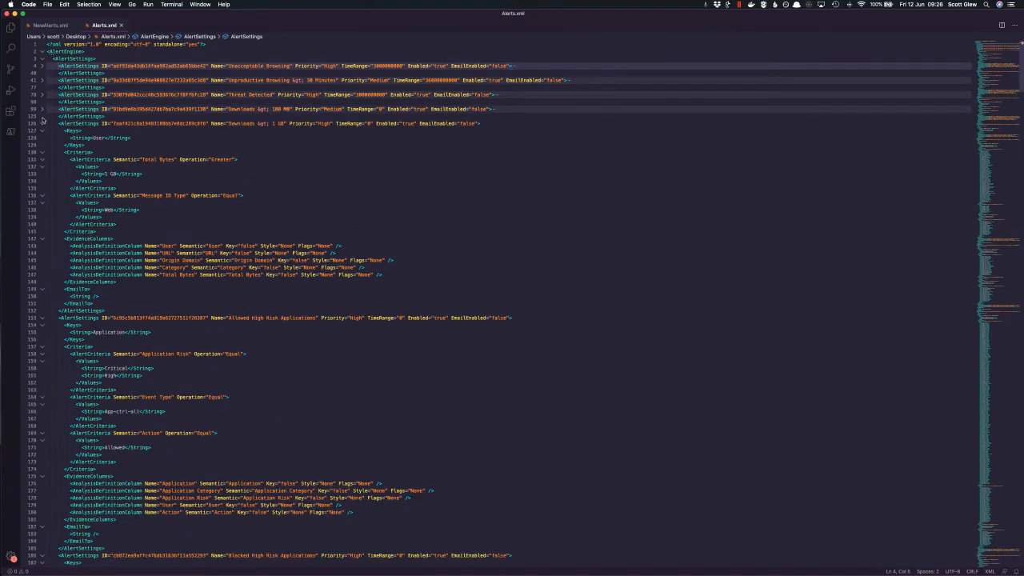
click(43, 124)
click(42, 138)
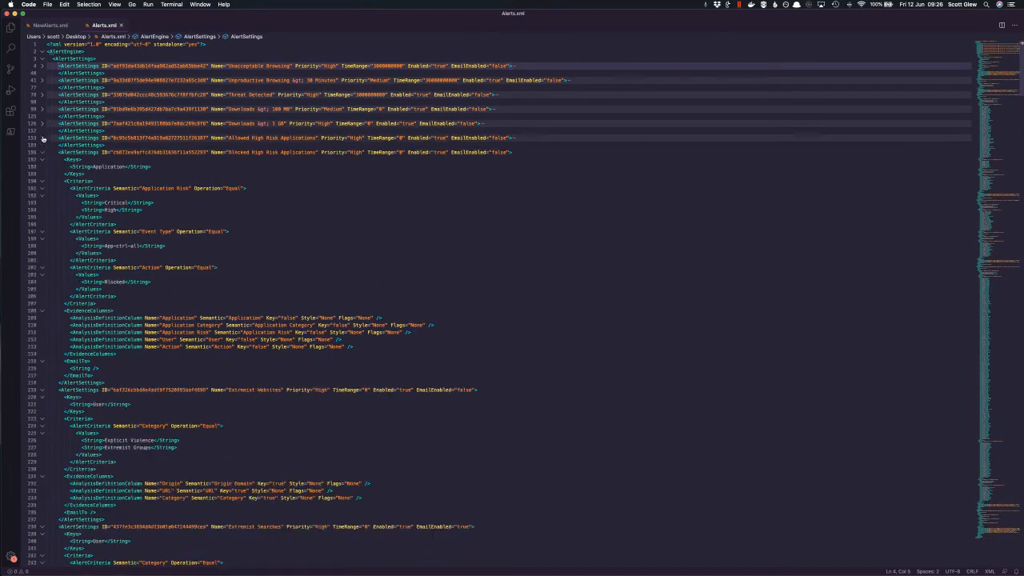
click(43, 152)
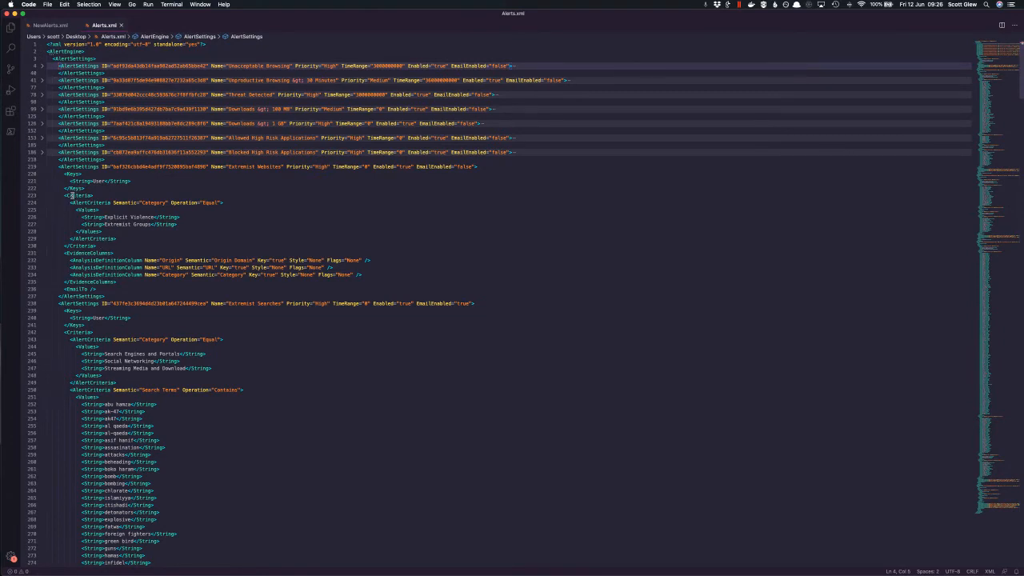
click(65, 168)
click(42, 166)
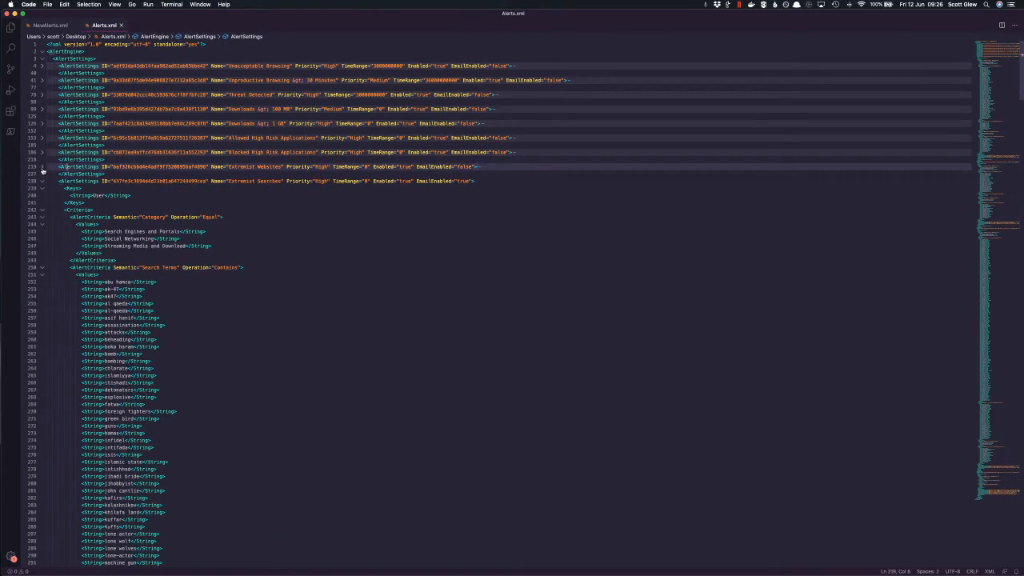
click(42, 181)
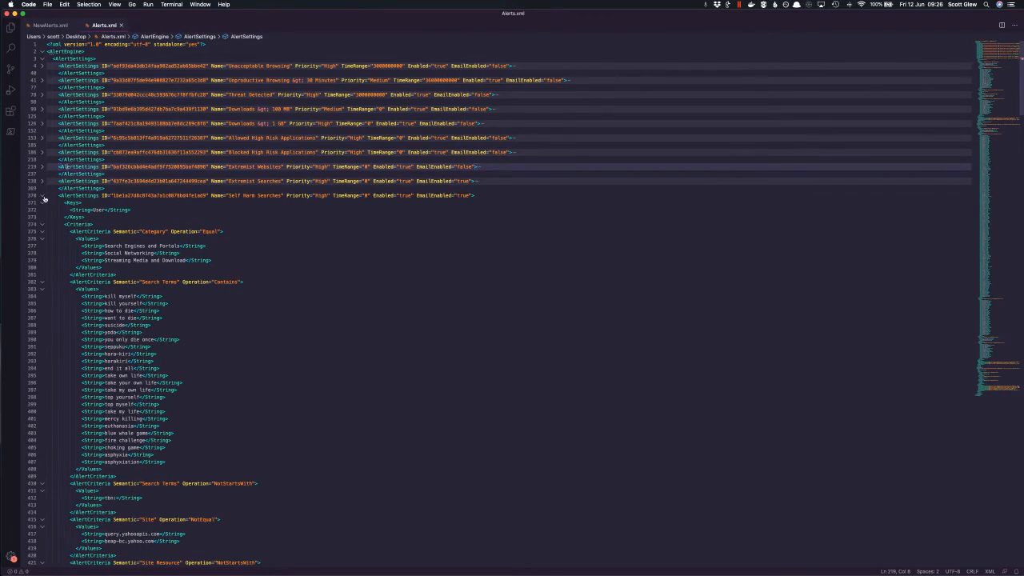
click(43, 196)
click(43, 210)
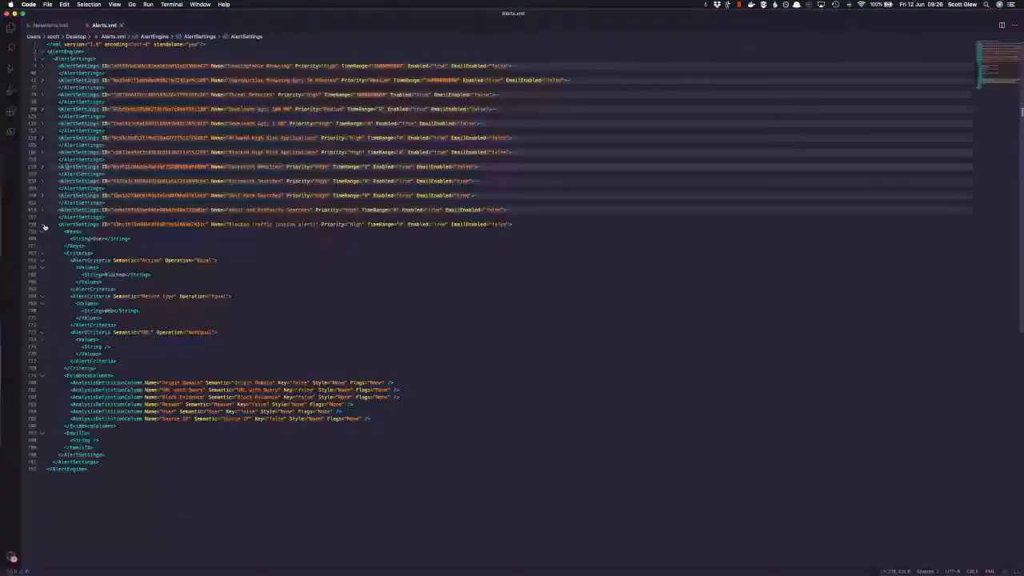
click(43, 225)
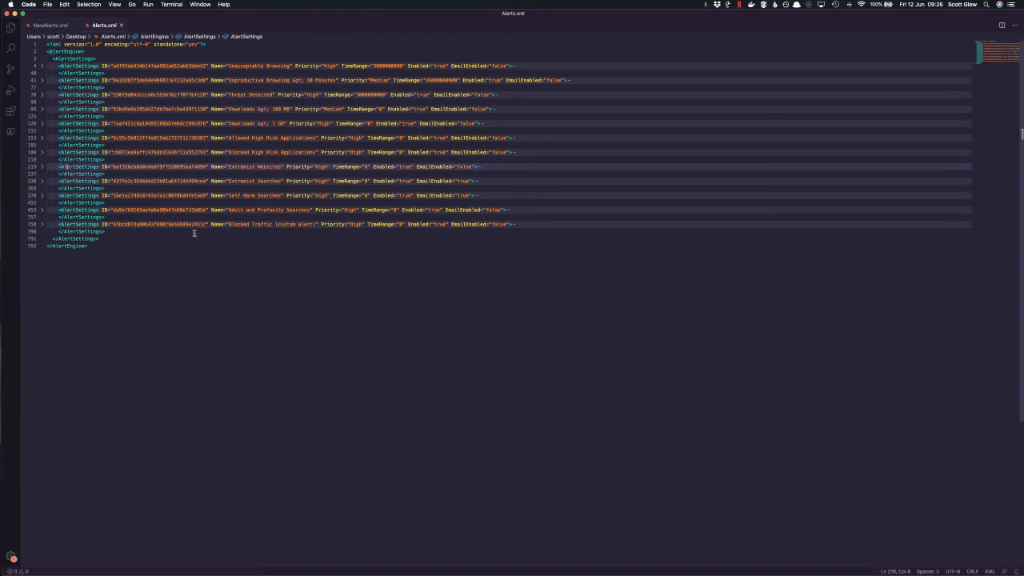
Copy the entire Blocked Traffic (custom alert) block, including its closing AlertSettings tag, from the old Alerts.xml
click(247, 72)
click(241, 225)
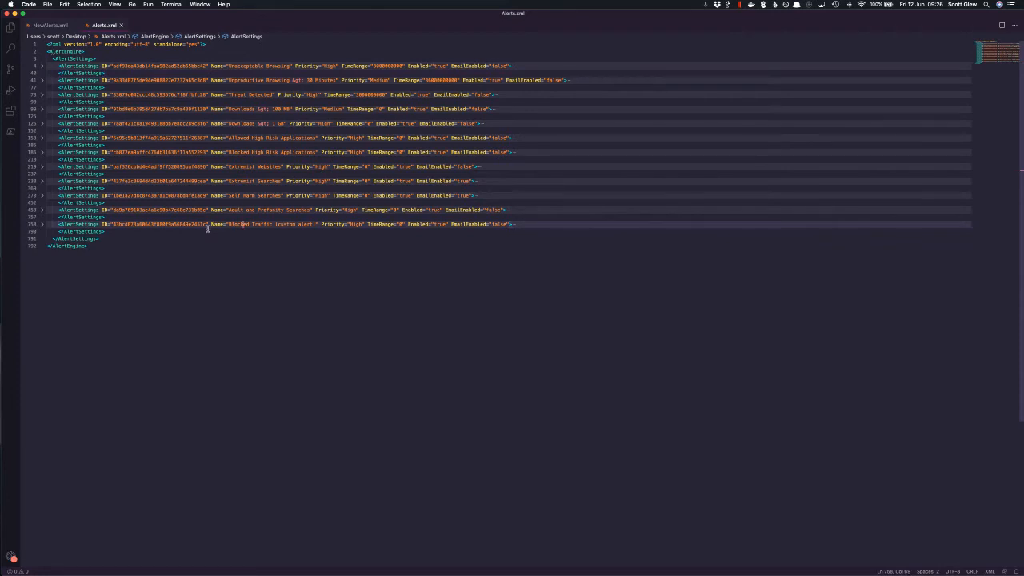
click(313, 224)
drag(109, 231, 47, 225)
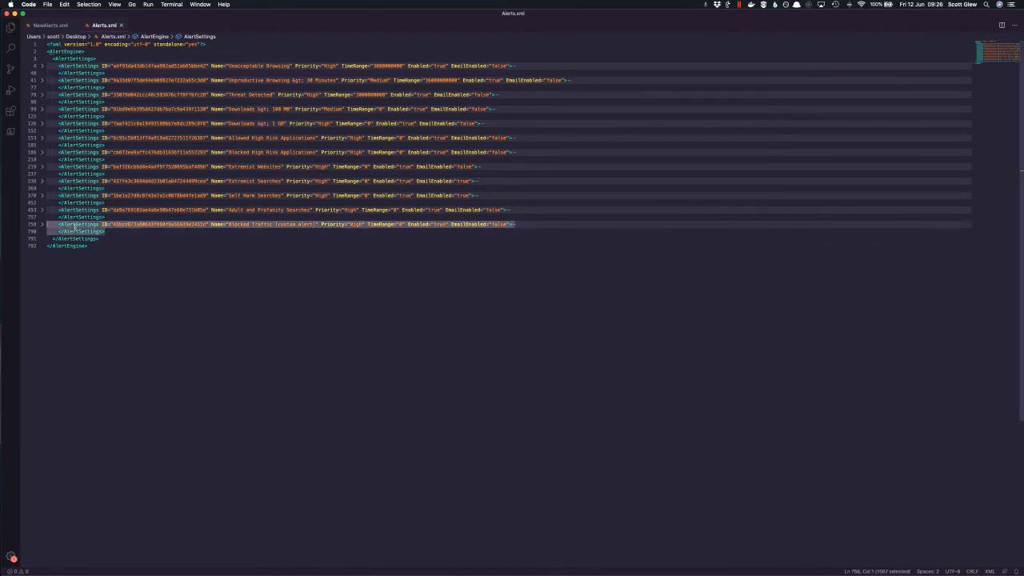
Return to NewAlerts.xml and collapse the remaining alert blocks, from Allowed High Risk Applications through Drug Searches
click(46, 26)
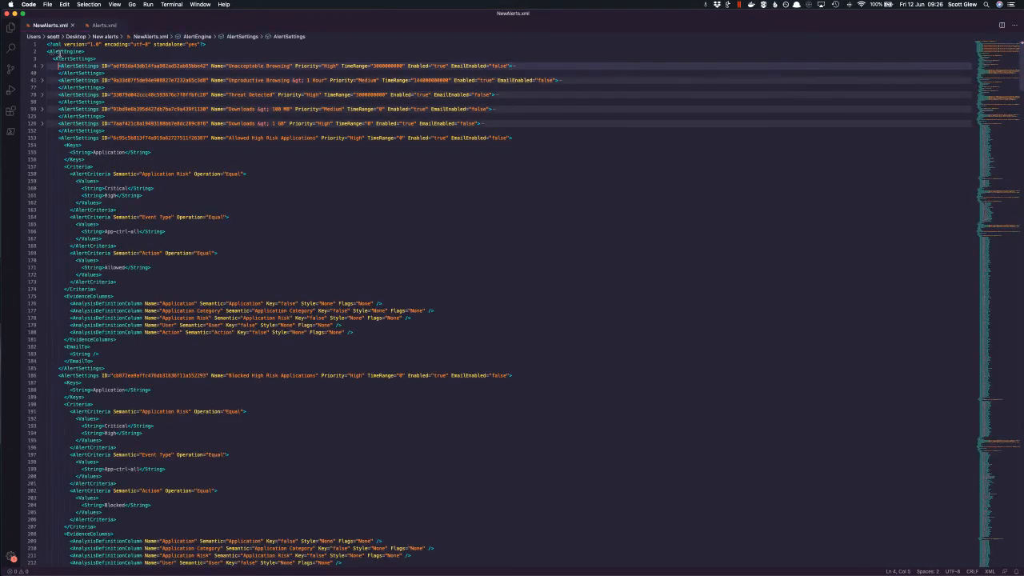
click(42, 138)
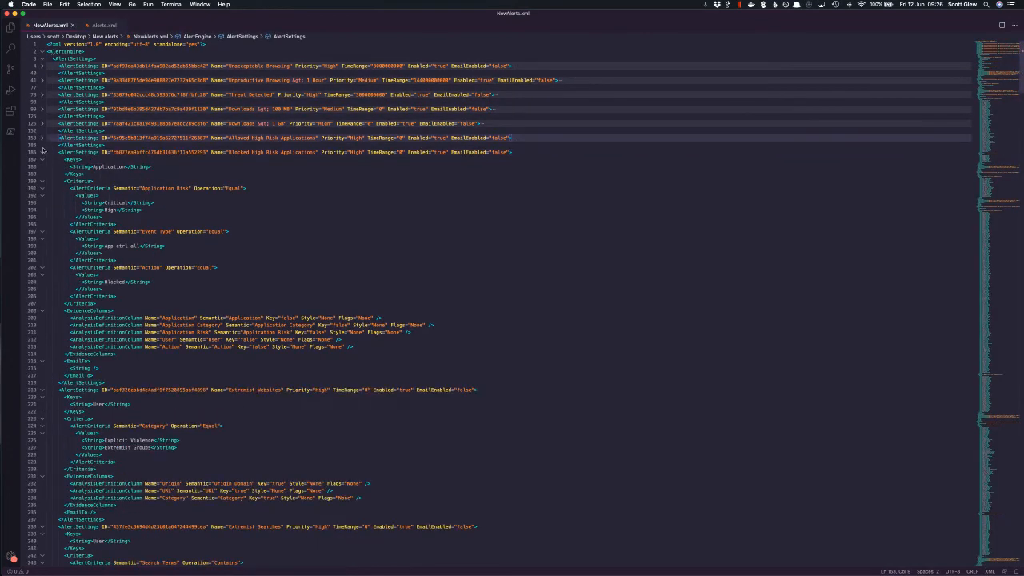
click(43, 152)
click(42, 166)
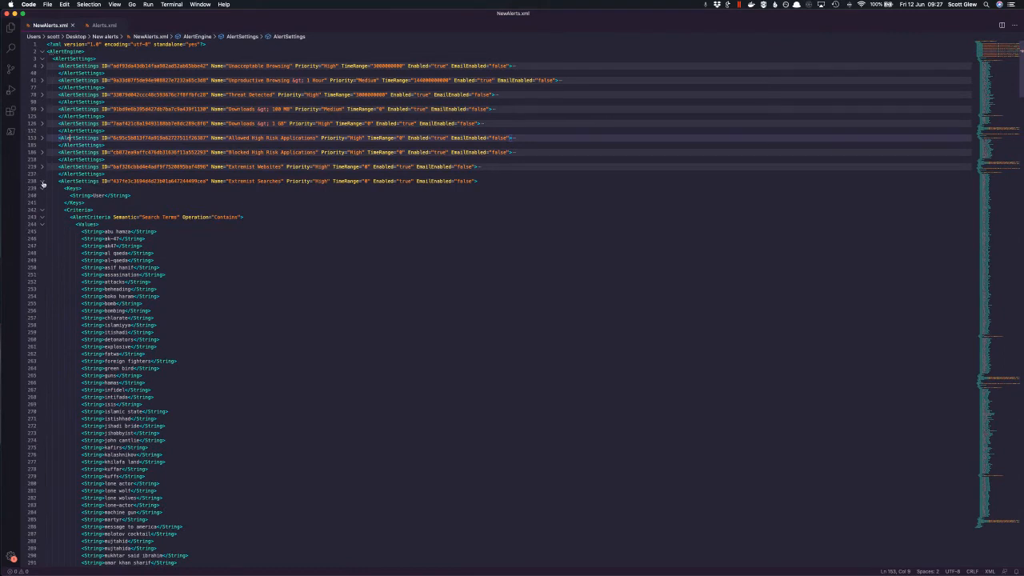
click(42, 181)
click(43, 195)
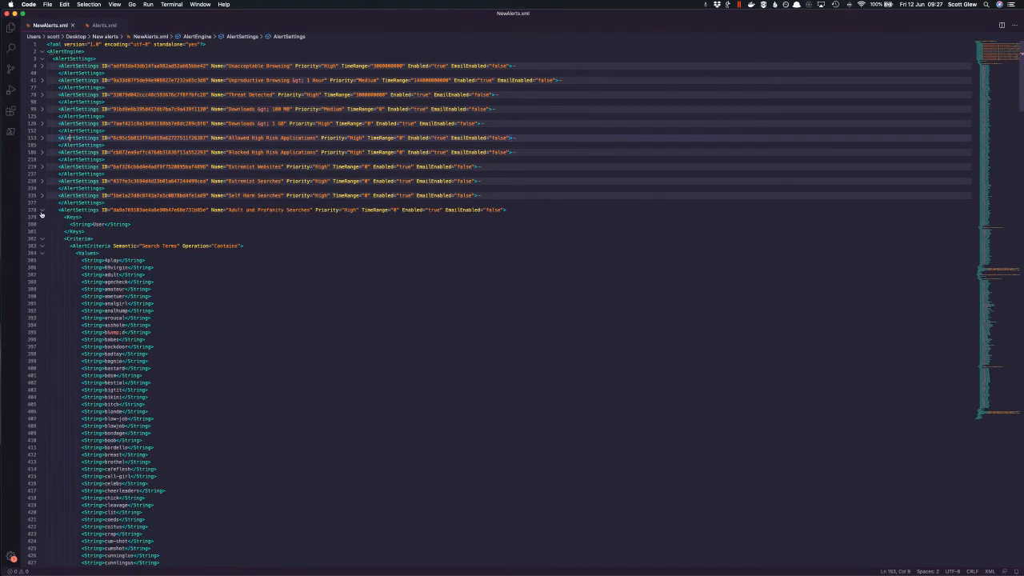
click(43, 209)
click(43, 224)
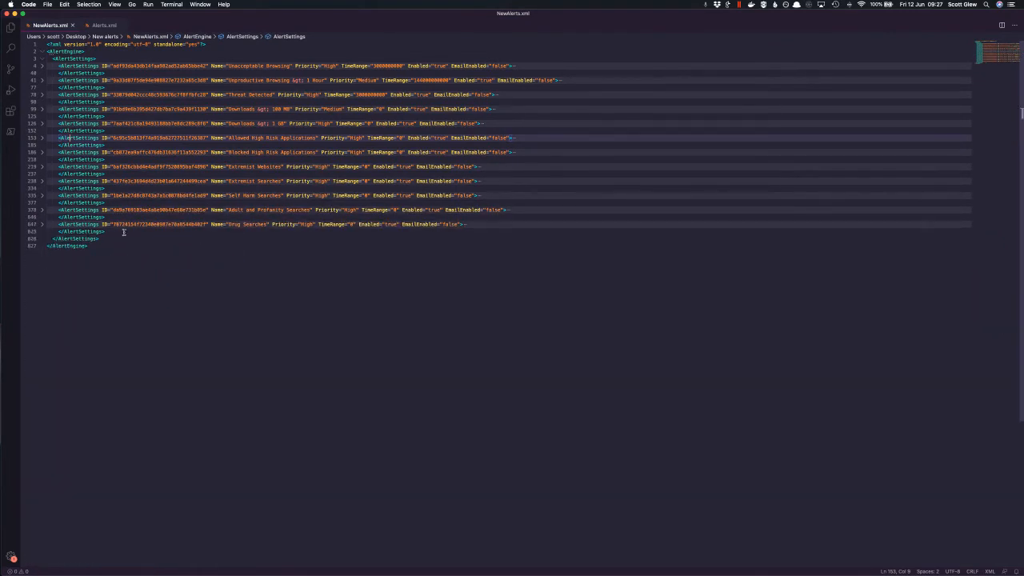
Paste the Blocked Traffic (custom alert) block on a new line after the Drug Searches block in NewAlerts.xml and collapse it
click(156, 235)
key(Return)
text(<AlertSettings ID="03bcd873a69643f088f9a56849e2451c" Name="Blocked Traffic (custom alert)" Priority="High" TimeRange="0" Enabled="true" EmailEnabled="false">       <Keys>         <String>User</String>       </Keys>       <Criteria>         <AlertCriteria Semantic="Action" Operation="Equal">           <Values>             <String>Blocked</String>           </Values>         </AlertCriteria>         <AlertCriteria Semantic="Record Type" Operation="Equal">           <Values>             <String>Web</String>           </Values>         </AlertCriteria>         <AlertCriteria Semantic="URL" Operation="NotEqual">           <Values>             <String />           </Values>         </AlertCriteria>       </Criteria>       <EvidenceColumns>         <AnalysisDefinitionColumn Name="Origin Domain" Semantic="Origin Domain" Key="false" Style="None" Flags="None" />         <AnalysisDefinitionColumn Name="URL with Query" Semantic="URL with Query" Key="false" Style="None" Flags="None" />         <AnalysisDefinitionColumn Name="Block Evidence" Semantic="Block Evidence" Key="false" Style="None" Flags="None" />         <AnalysisDefinitionColumn Name="Reason" Semantic="Reason" Key="false" Style="None" Flags="None" />         <AnalysisDefinitionColumn Name="User" Semantic="User" Key="false" Style="None" Flags="None" />         <AnalysisDefinitionColumn Name="Source IP" Semantic="Source IP" Key="false" Style="None" Flags="None" />       </EvidenceColumns>       <EmailTo>         <String />       </EmailTo>     </AlertSettings>)
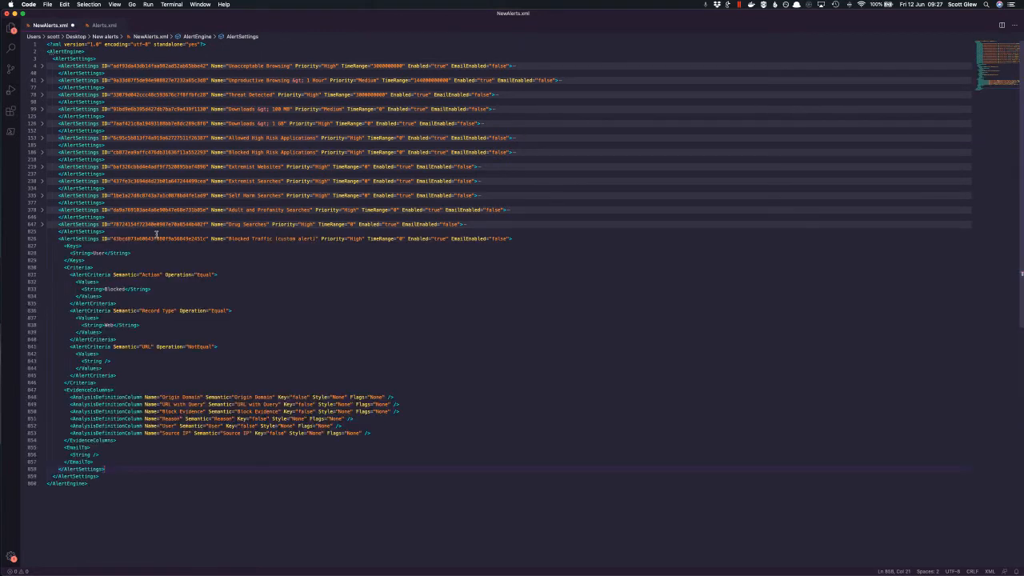
click(91, 241)
click(41, 239)
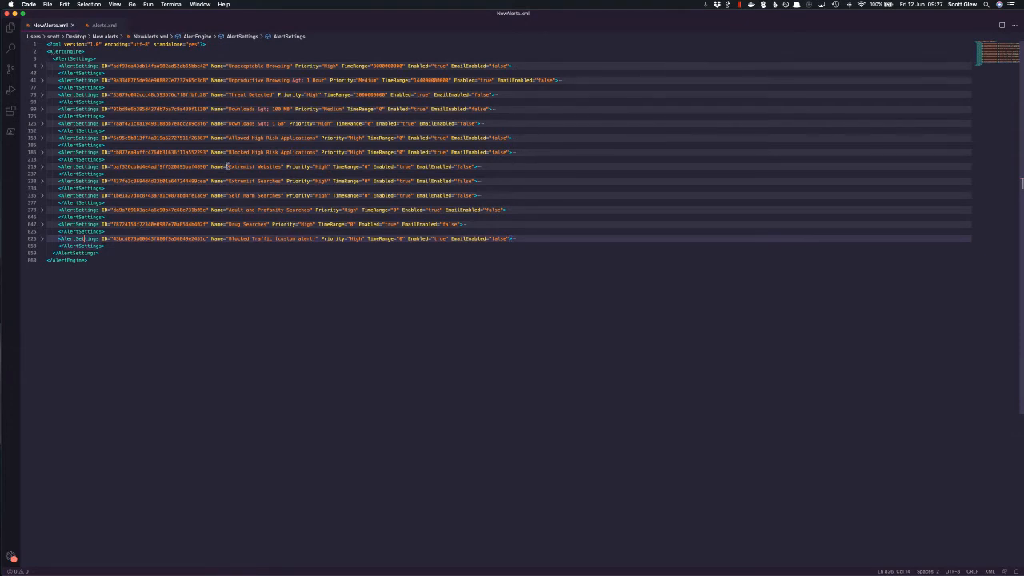
Select and copy the Self Harm Searches block with its closing AlertSettings tag from the old Alerts.xml
click(160, 167)
click(102, 26)
click(182, 125)
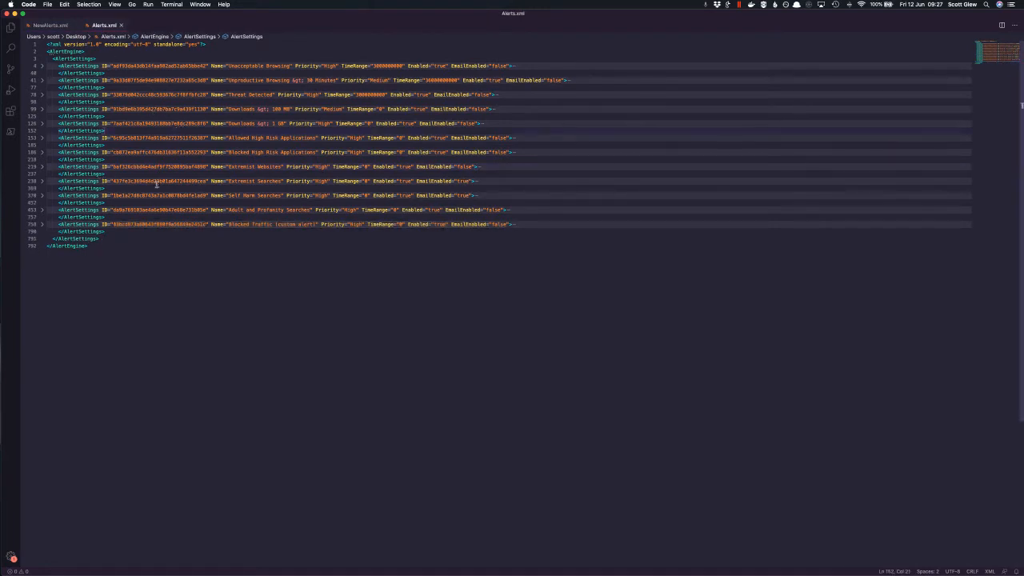
click(206, 187)
drag(99, 203, 47, 199)
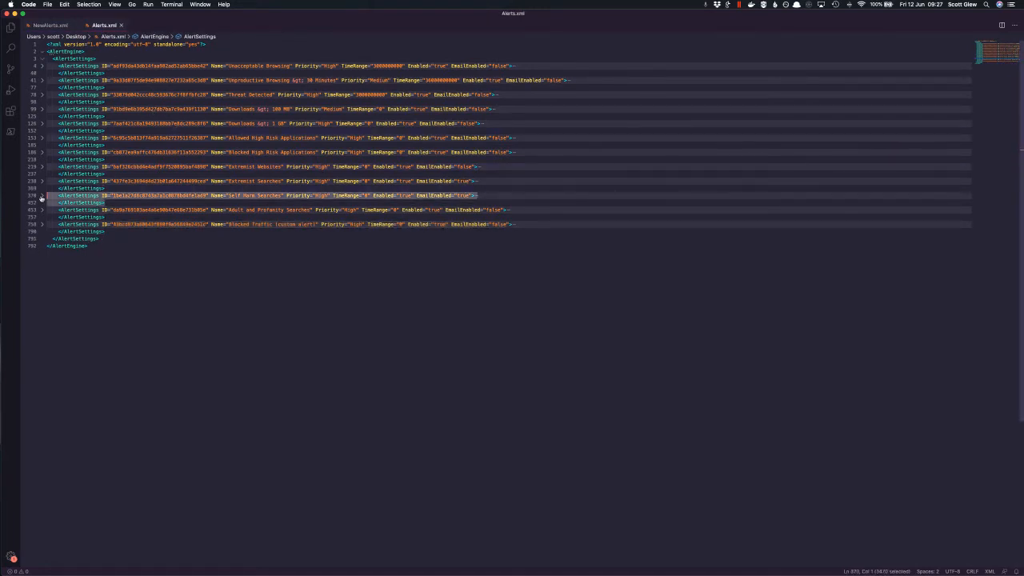
Paste the old Self Harm Searches block on a new line below the existing Self Harm Searches block in NewAlerts.xml and collapse it
click(59, 27)
click(128, 201)
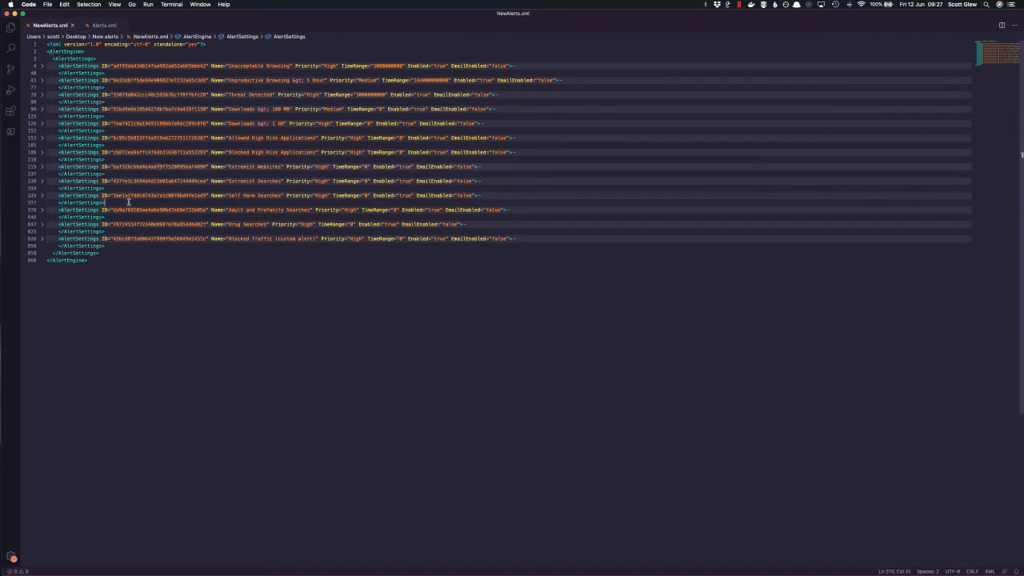
key(Return)
key(super+v)
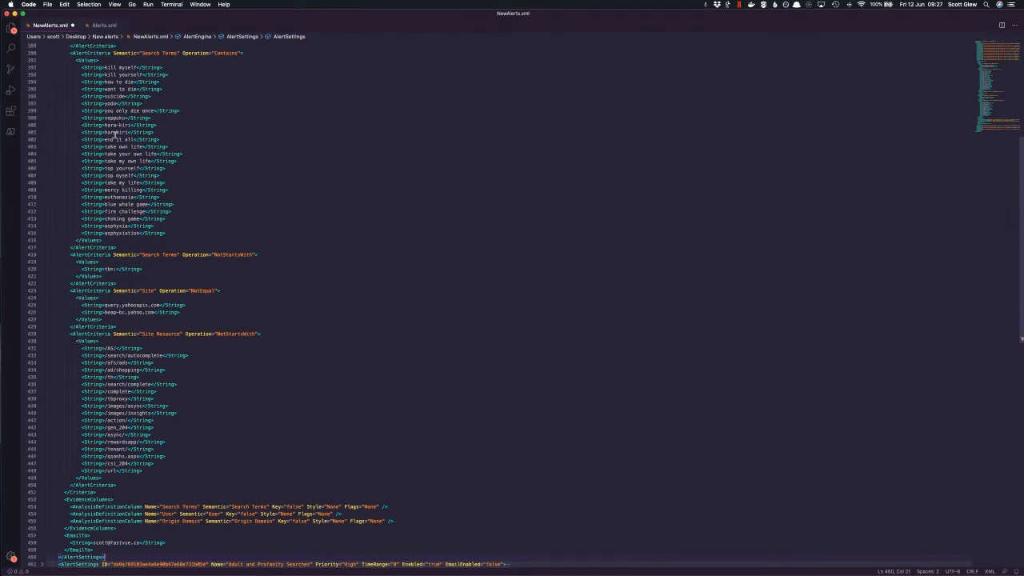
scroll(112, 134, up, 5)
scroll(112, 134, up, 1)
click(70, 210)
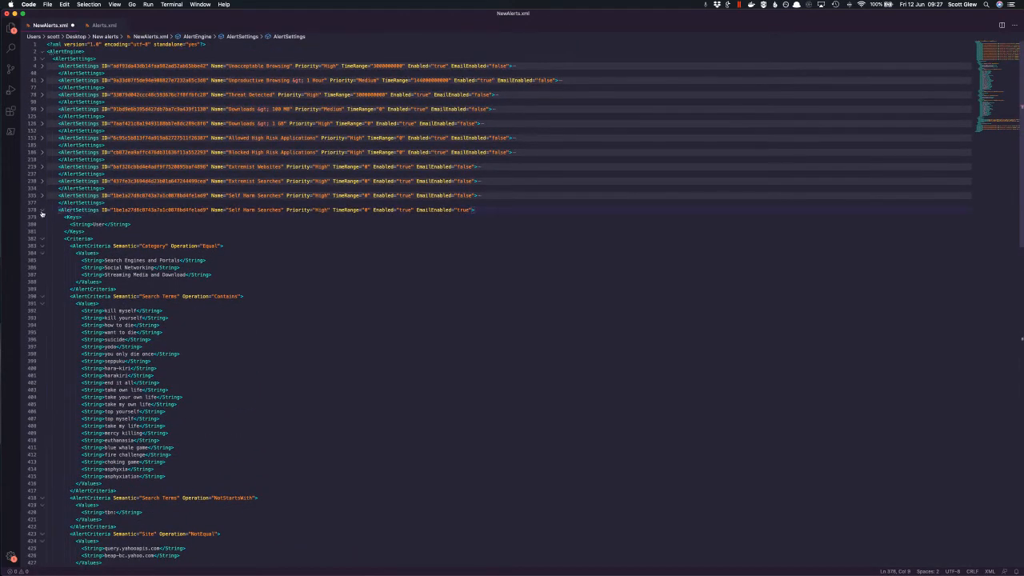
click(43, 210)
Make the original Self Harm Searches block's ID unique in NewAlerts.xml by replacing its last character with 8
double_click(146, 196)
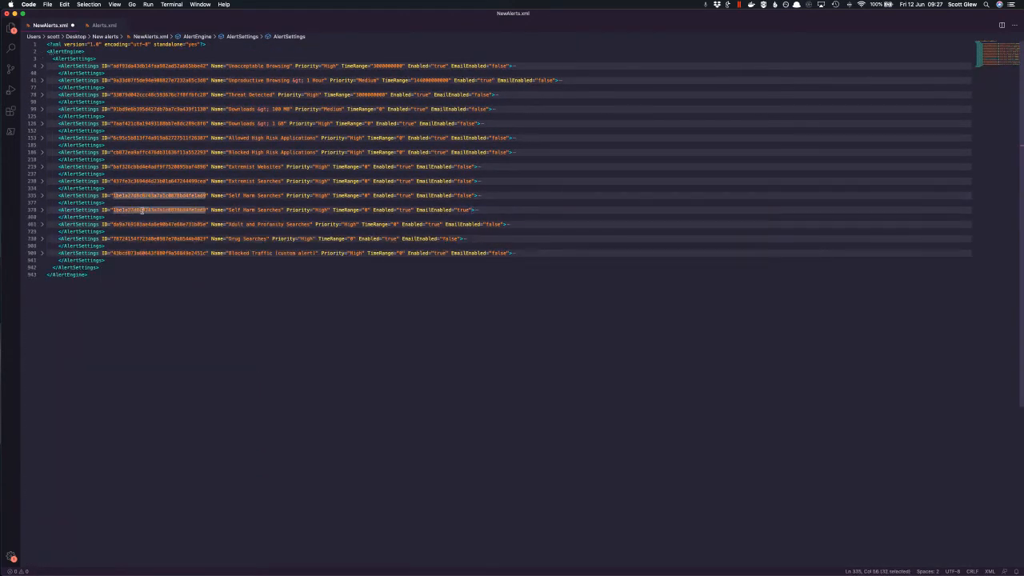
click(204, 195)
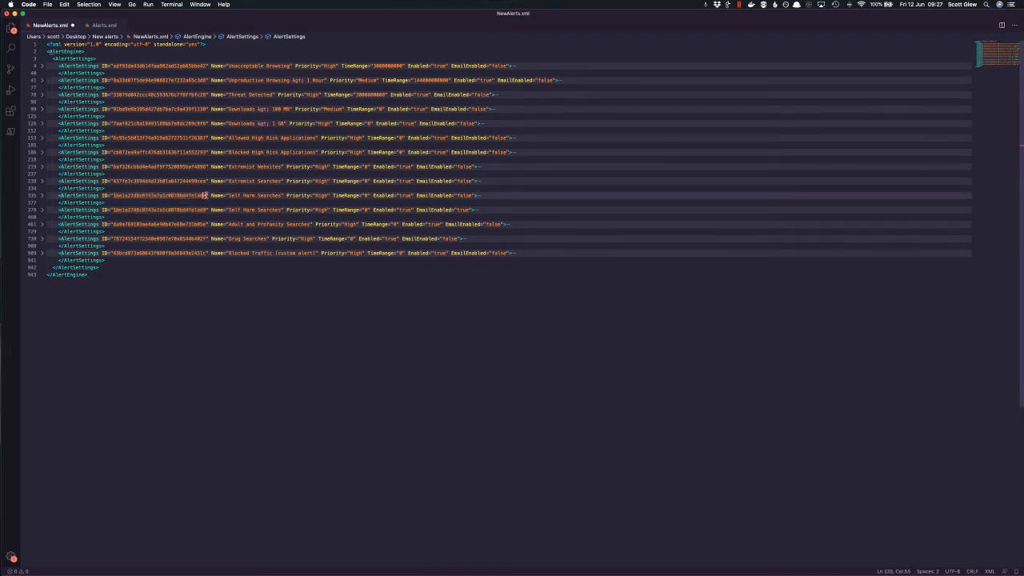
drag(203, 195, 207, 195)
text(8)
Rename the pasted duplicate alert in NewAlerts.xml to Self Harm Searches - Old
click(228, 196)
click(281, 210)
text(- G)
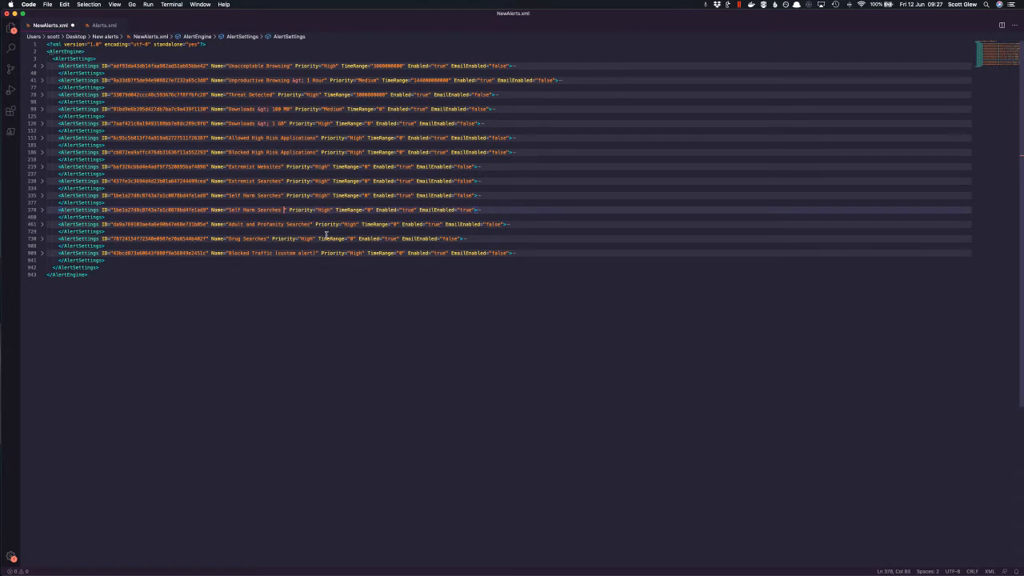
text(o)
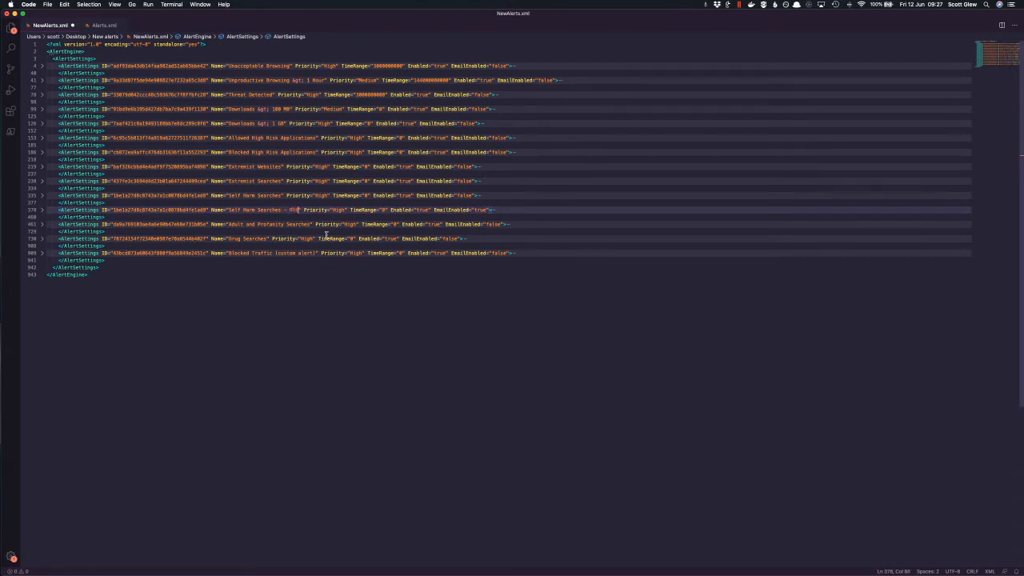
Compare the search-term criteria inside the new Self Harm Searches block with those in the Self Harm Searches - Old block
click(179, 209)
click(43, 196)
click(127, 260)
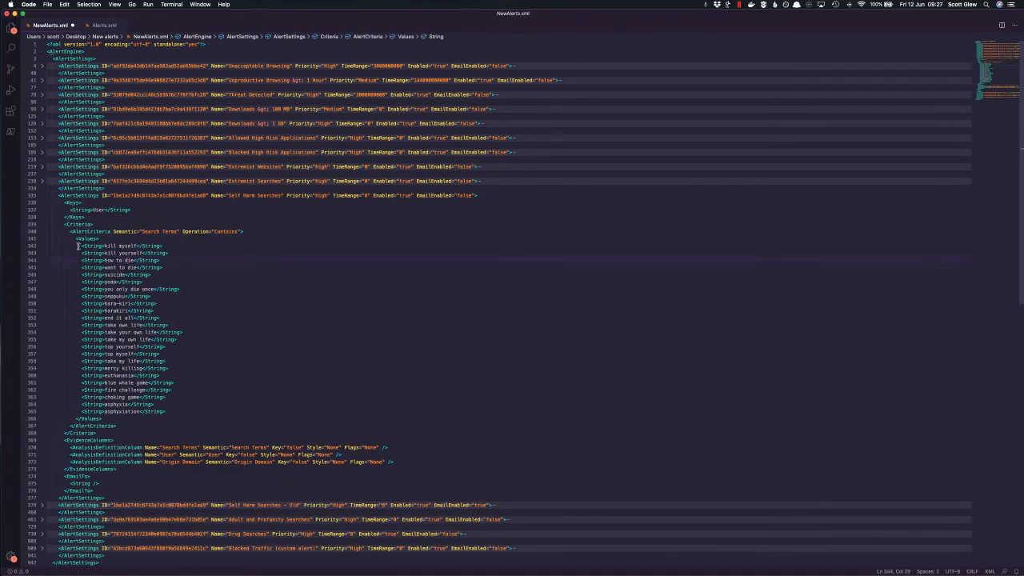
scroll(69, 356, down, 3)
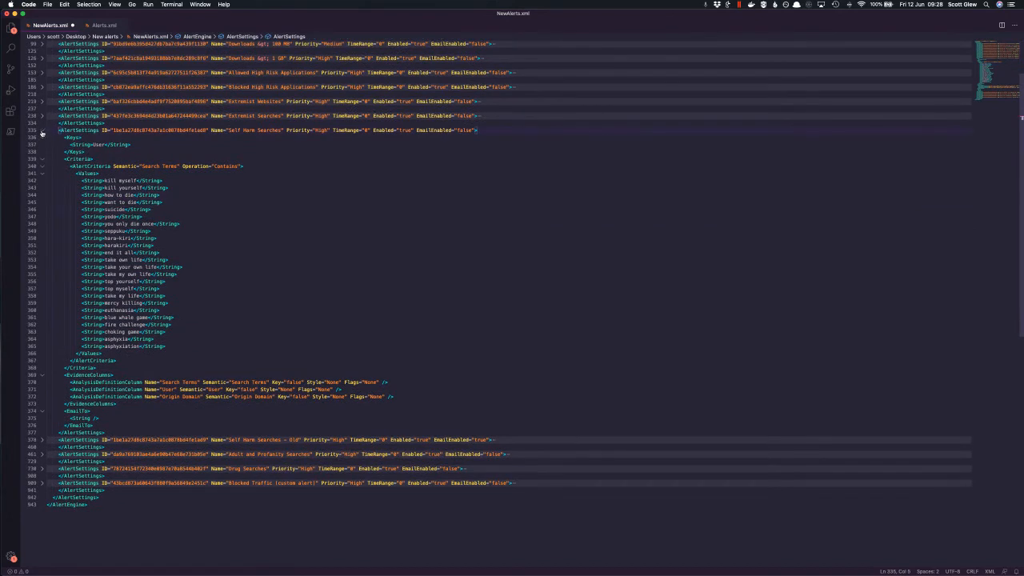
click(43, 130)
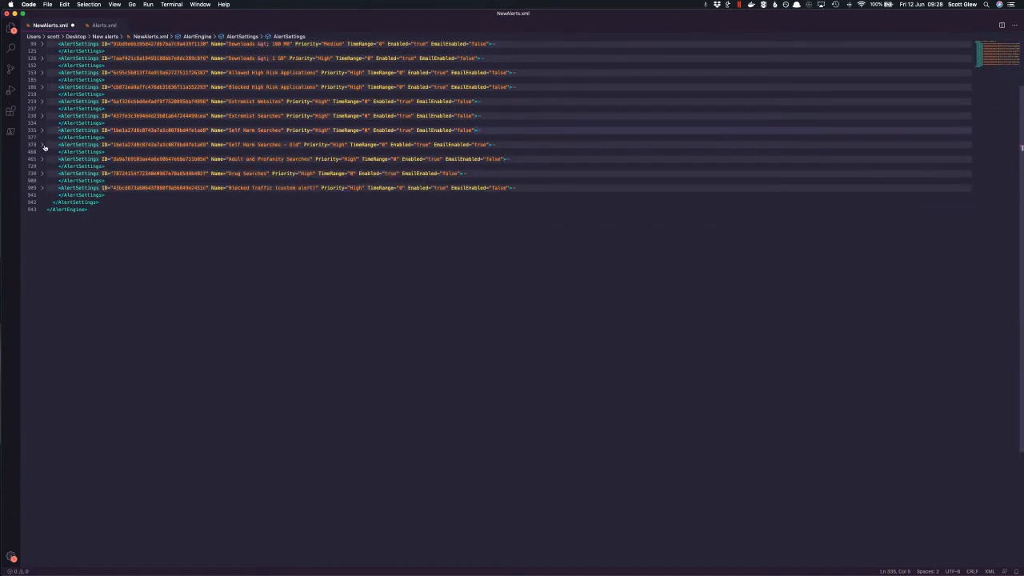
click(44, 145)
scroll(121, 384, down, 1)
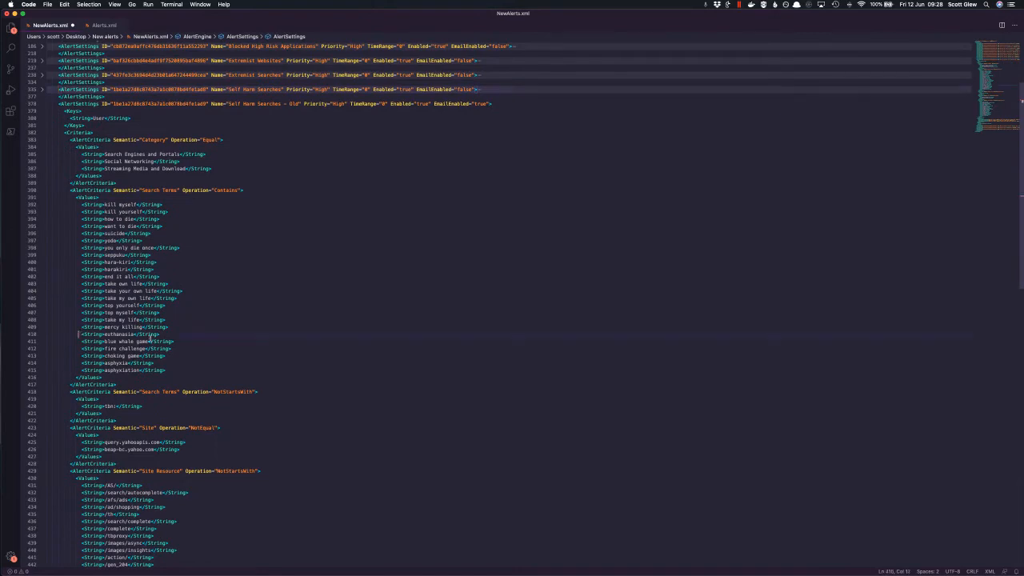
drag(79, 337, 178, 341)
Expand the Extremist Searches block in NewAlerts.xml, review its search terms and collapse it again
scroll(105, 158, up, 5)
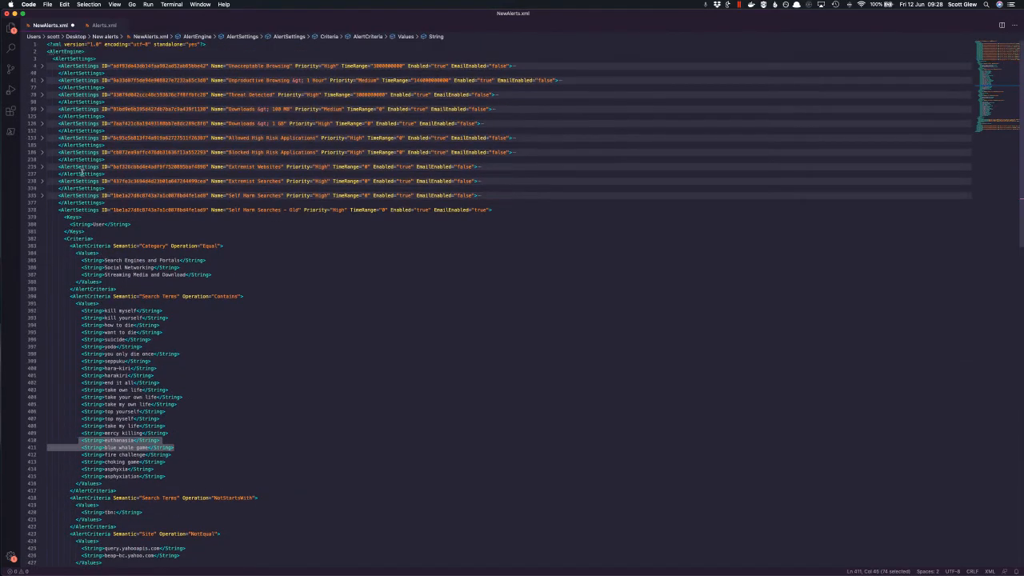
click(82, 181)
click(43, 181)
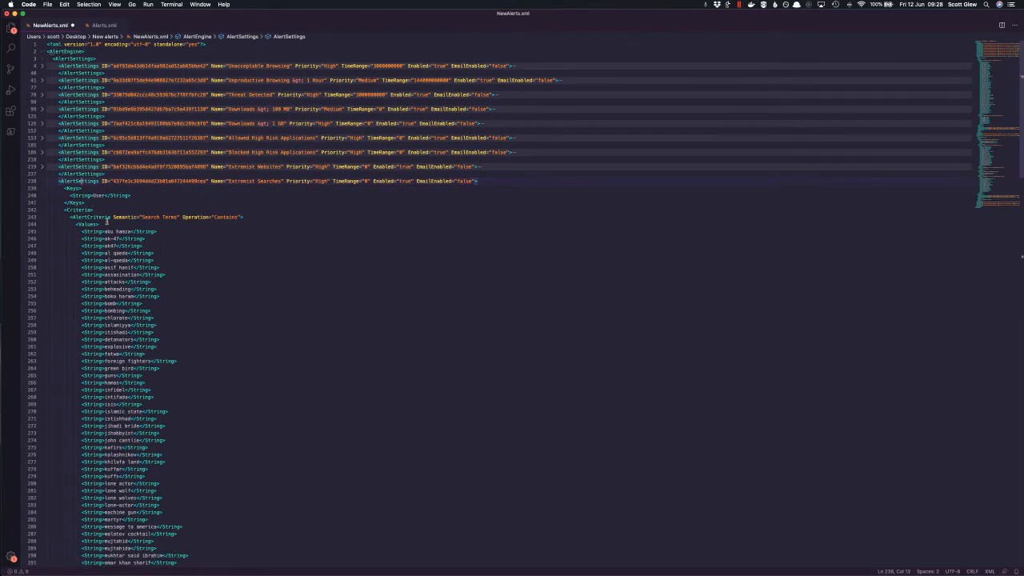
click(143, 246)
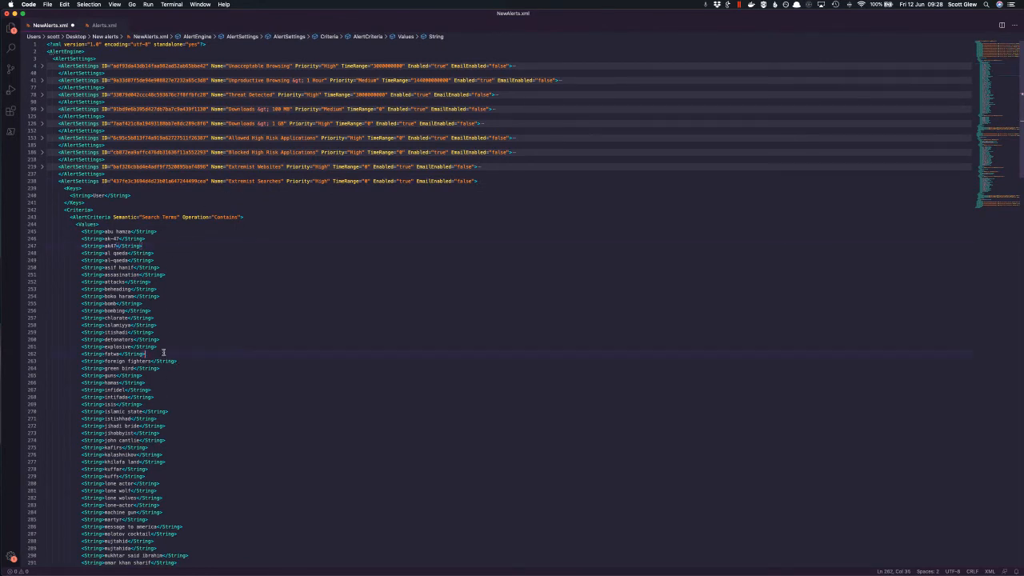
click(164, 353)
click(54, 182)
click(42, 182)
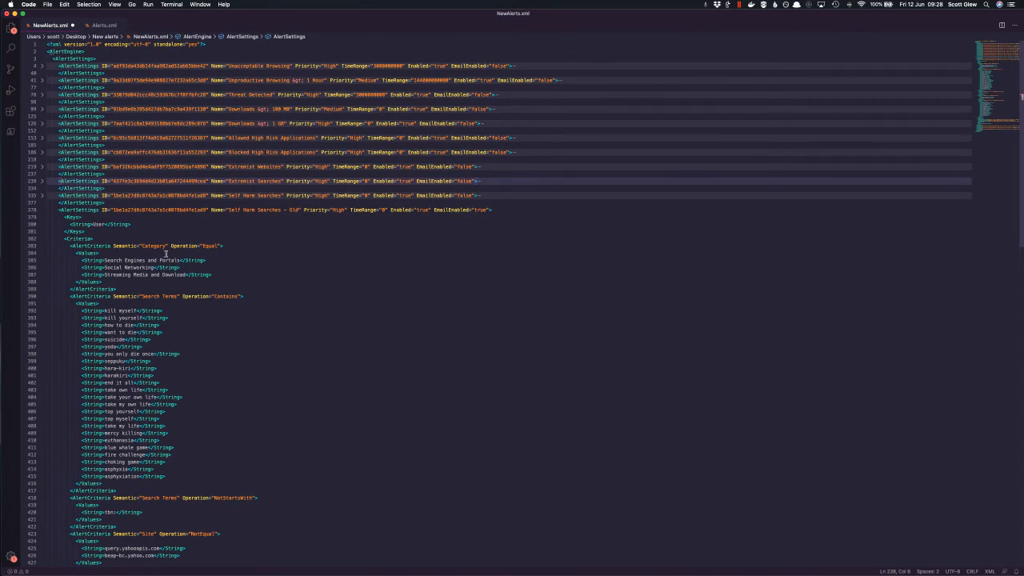
Collapse the Self Harm Searches - Old block and delete it with its closing tag and leftover blank line from NewAlerts.xml
scroll(143, 461, down, 1)
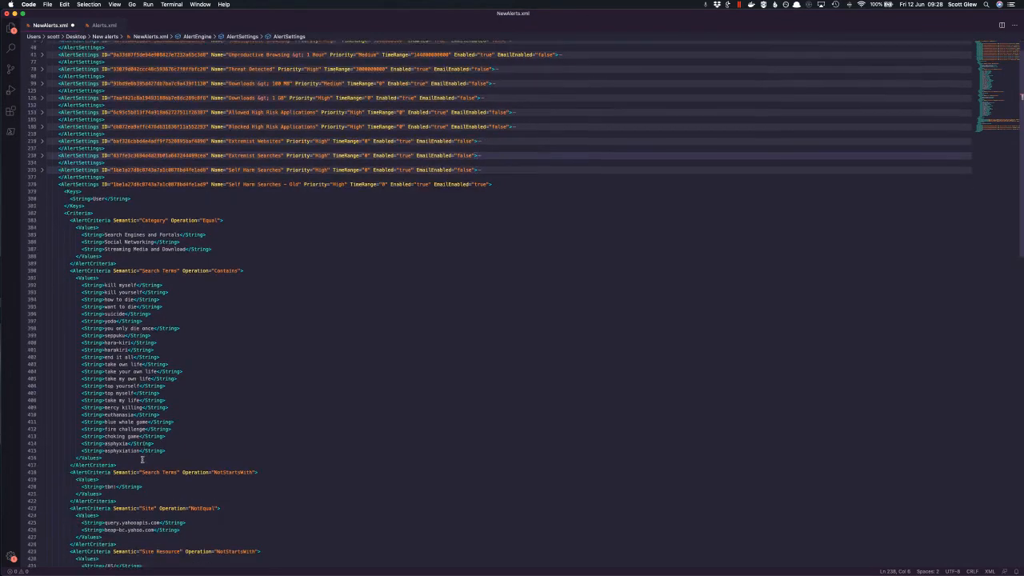
scroll(91, 296, up, 1)
click(69, 210)
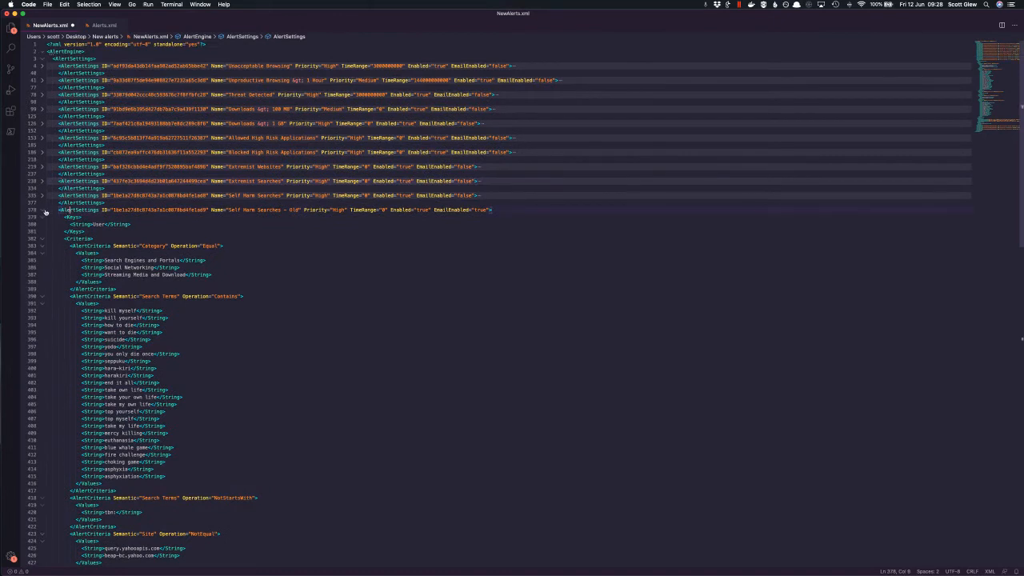
click(43, 210)
drag(104, 218, 37, 213)
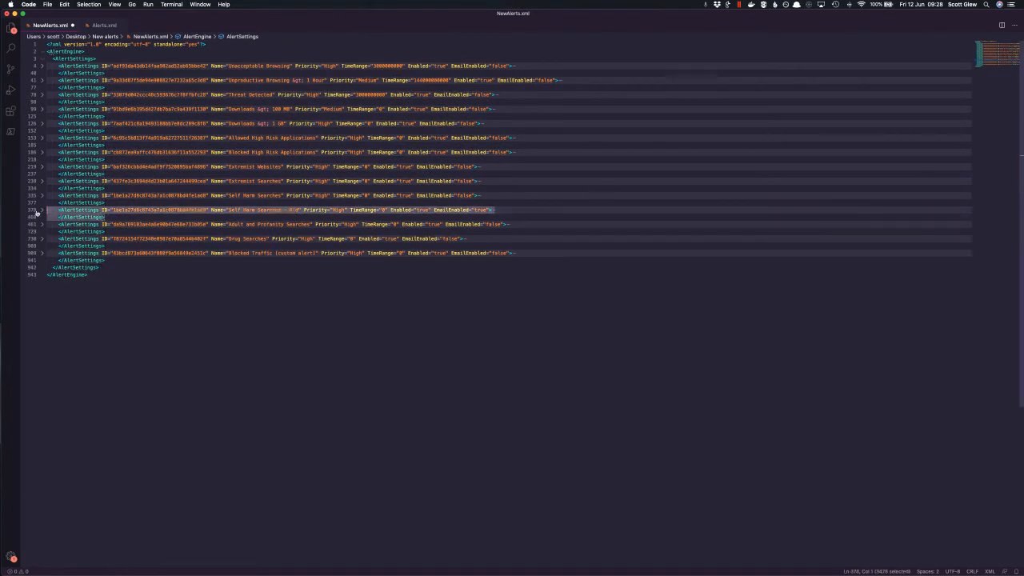
key(BackSpace)
key(BackSpace)
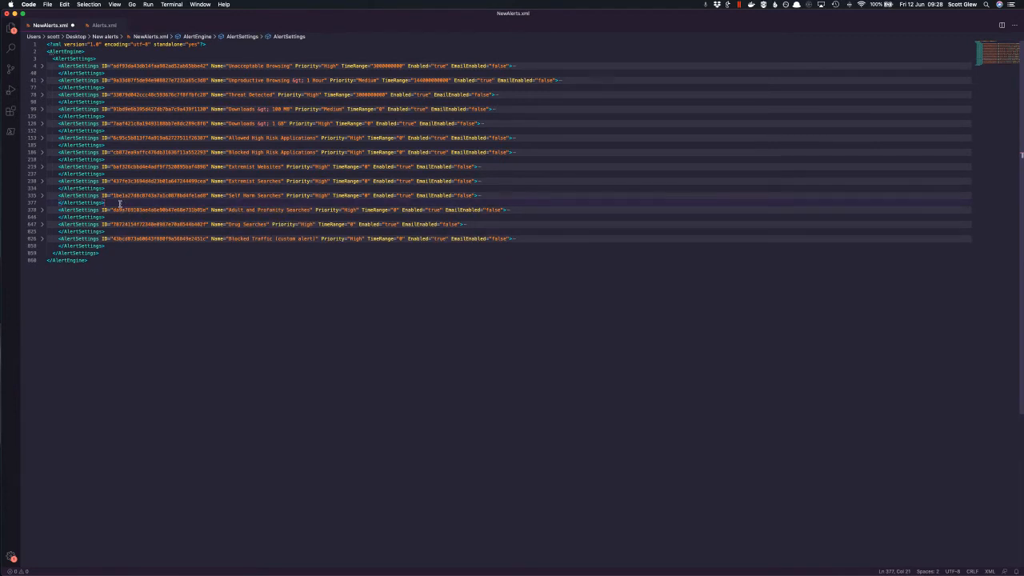
Check the merged alert entries in NewAlerts.xml and save the file
click(192, 238)
click(244, 196)
click(130, 252)
key(super+s)
Switch to Finder and copy the NewAlerts.xml file from the New alerts folder
key(super+Tab)
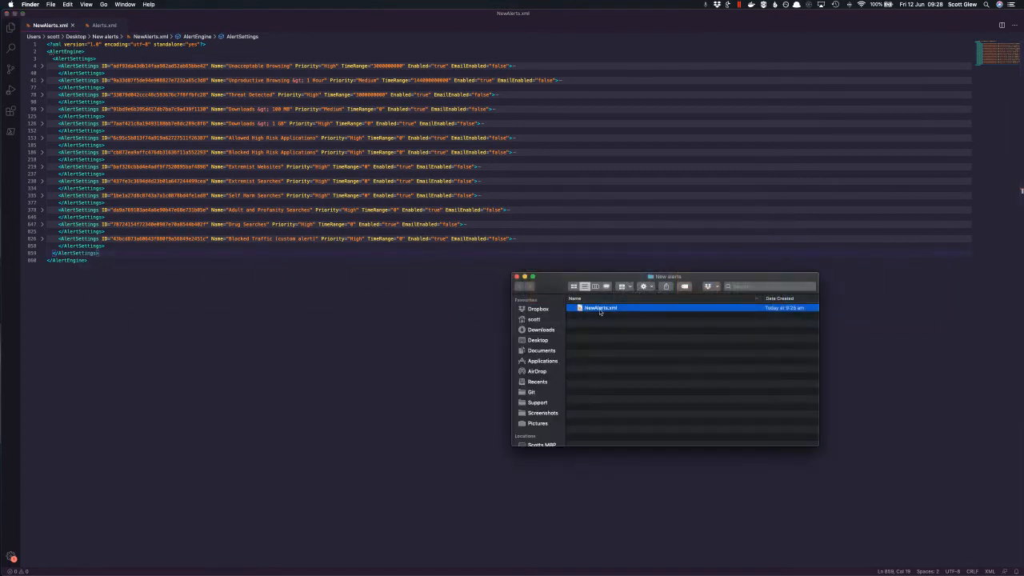
right_click(591, 312)
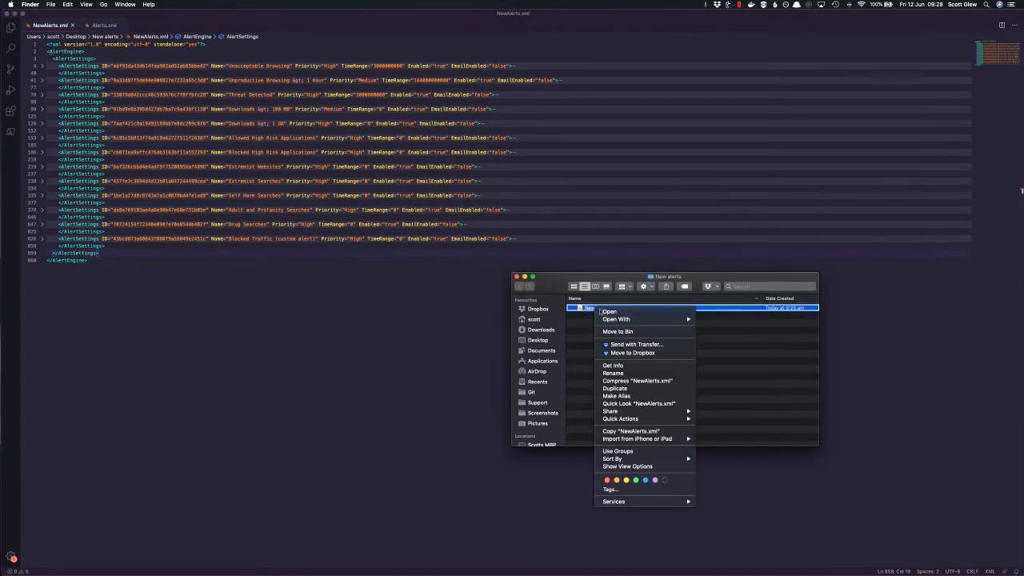
click(618, 432)
right_click(600, 331)
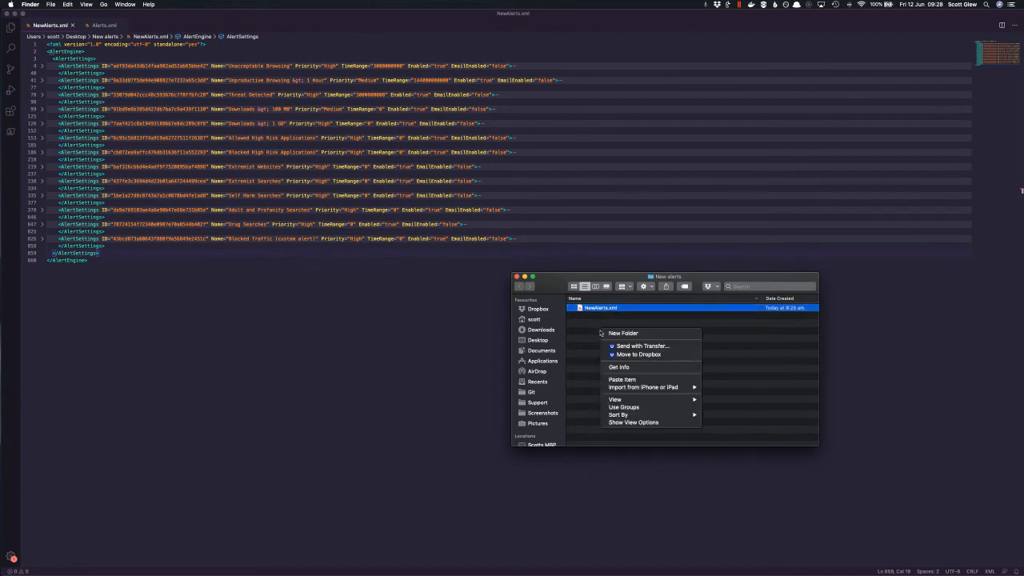
click(611, 379)
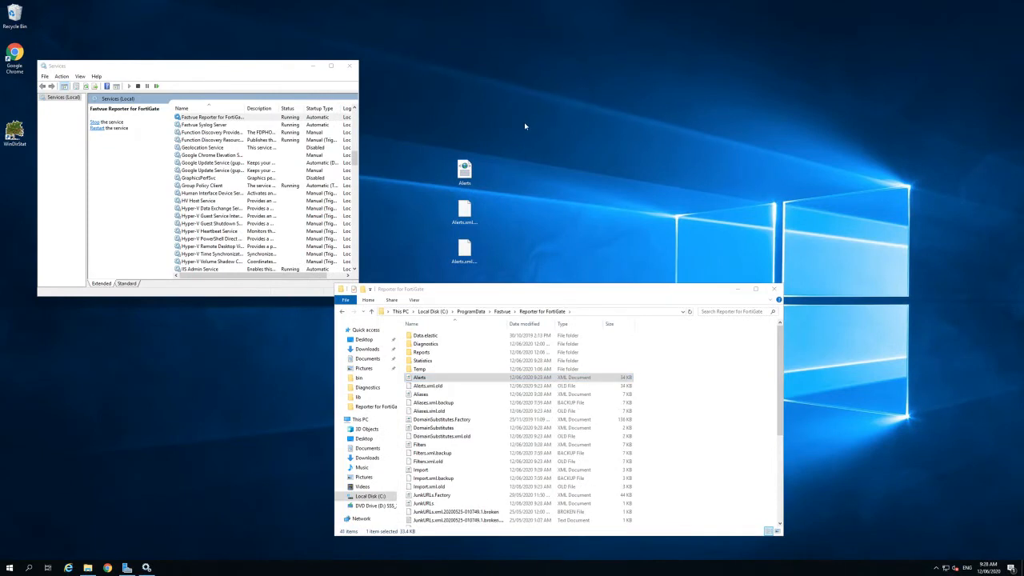
Paste the NewAlerts file onto the Windows server's desktop and place it beside the backed-up alert files
right_click(525, 126)
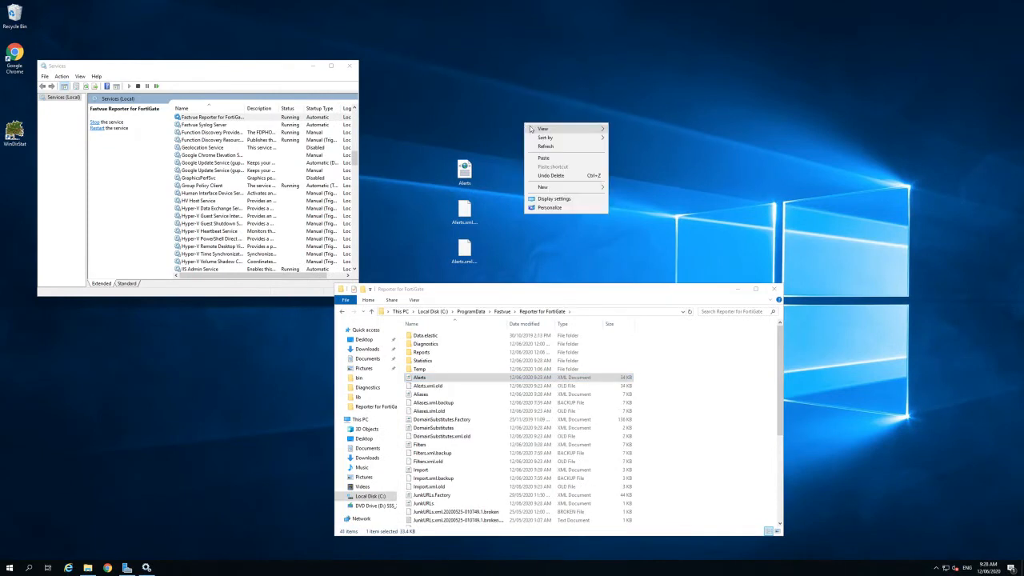
click(543, 159)
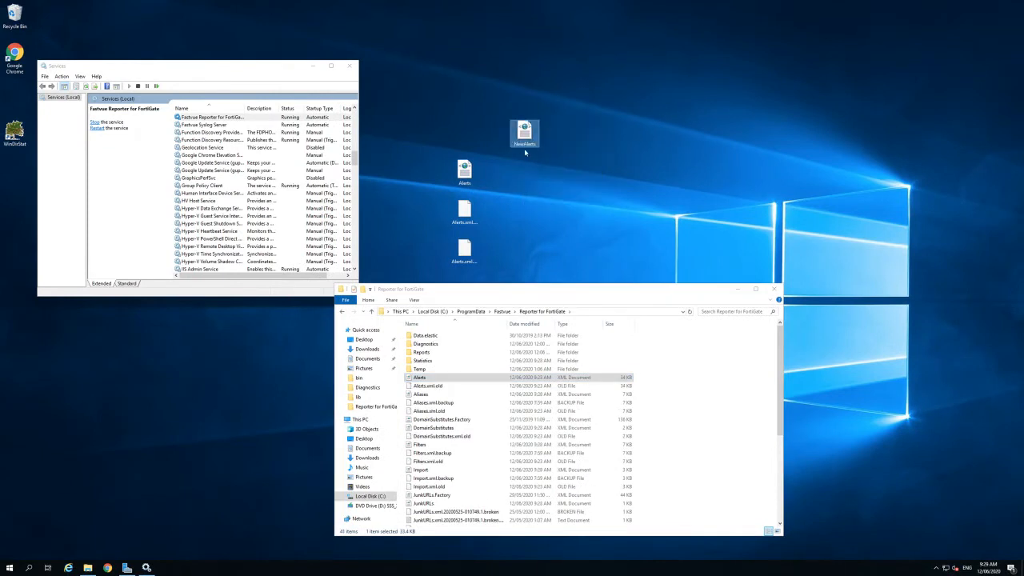
mouse_move(524, 135)
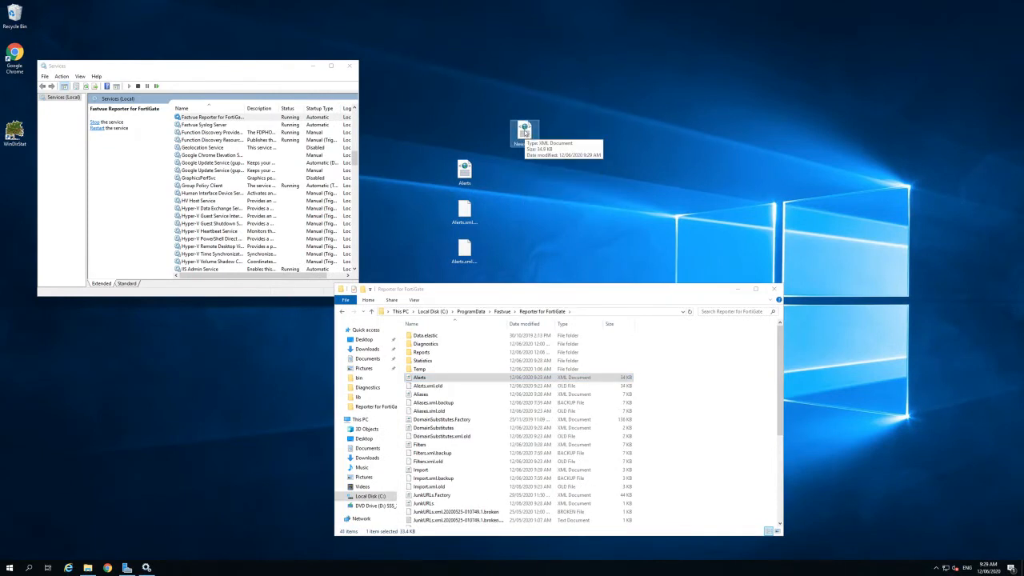
drag(525, 134, 555, 212)
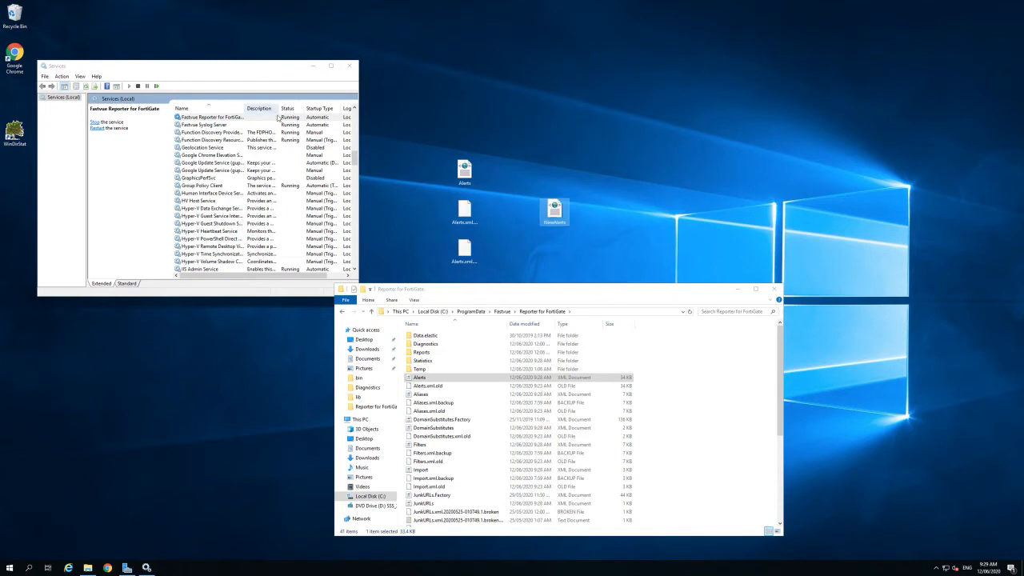
Stop the Fastvue Reporter for FortiGate service, and delete Alerts and Alerts.xml.old from the Reporter for FortiGate data folder
right_click(238, 120)
click(249, 133)
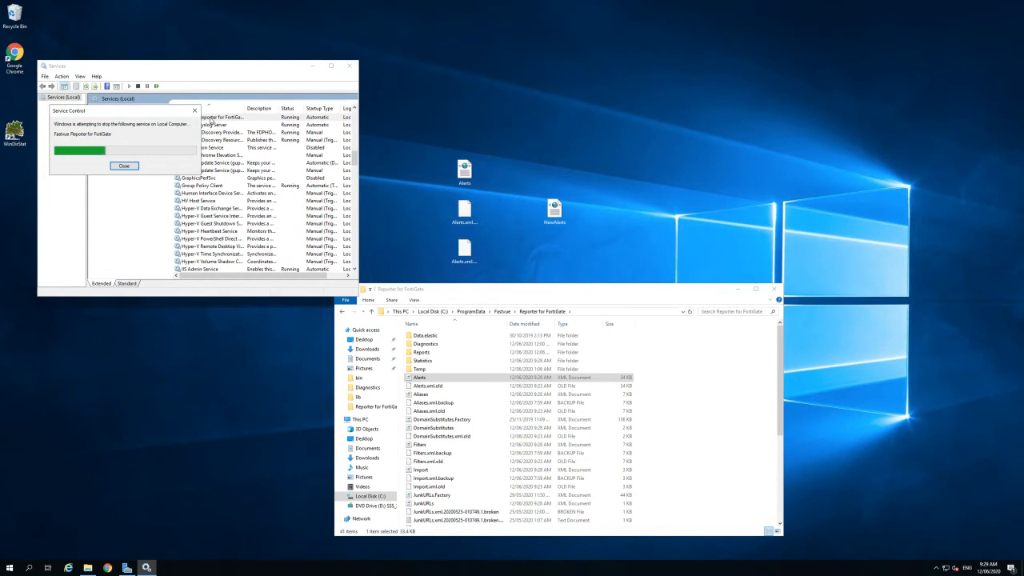
right_click(421, 379)
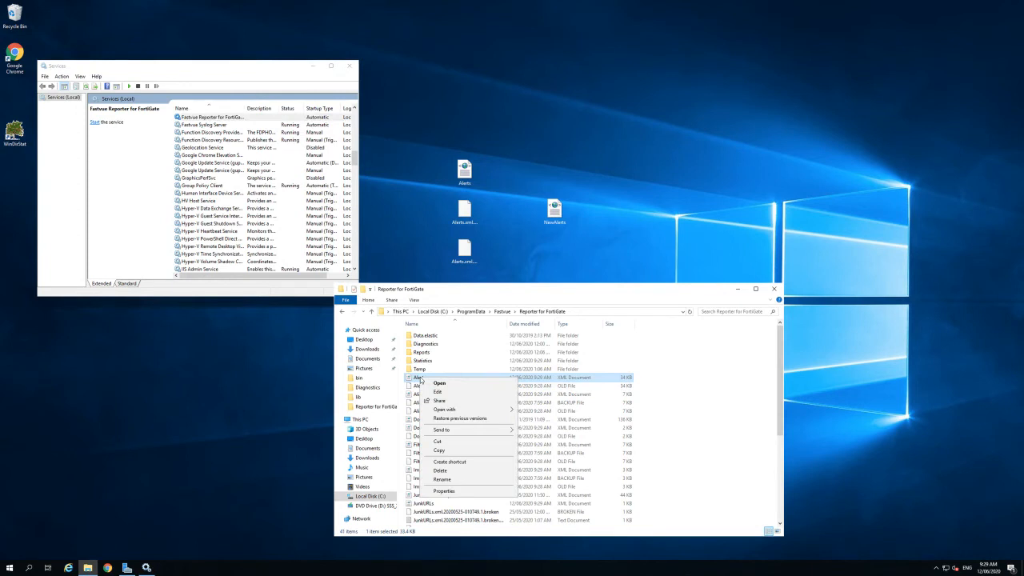
click(440, 471)
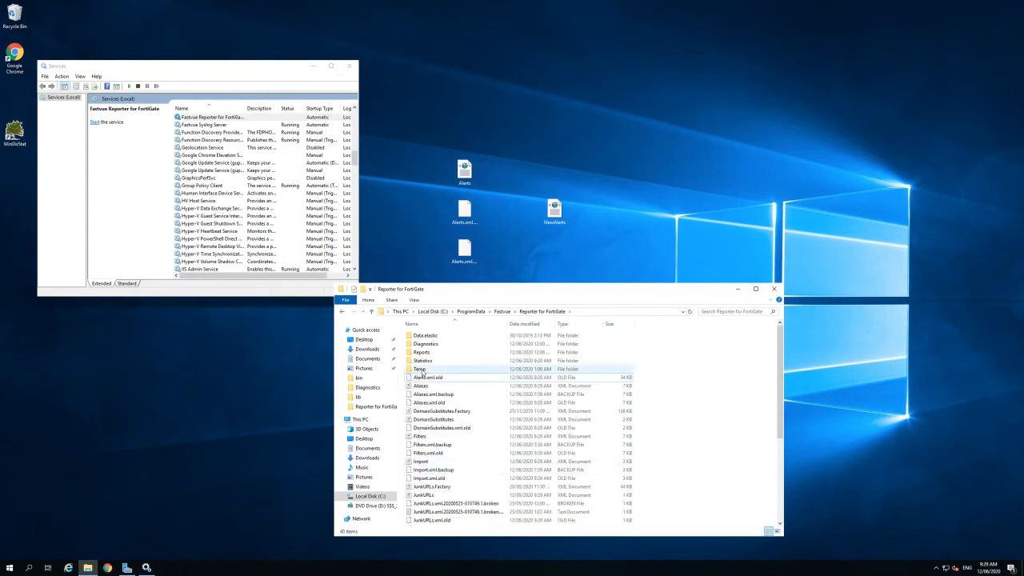
click(429, 382)
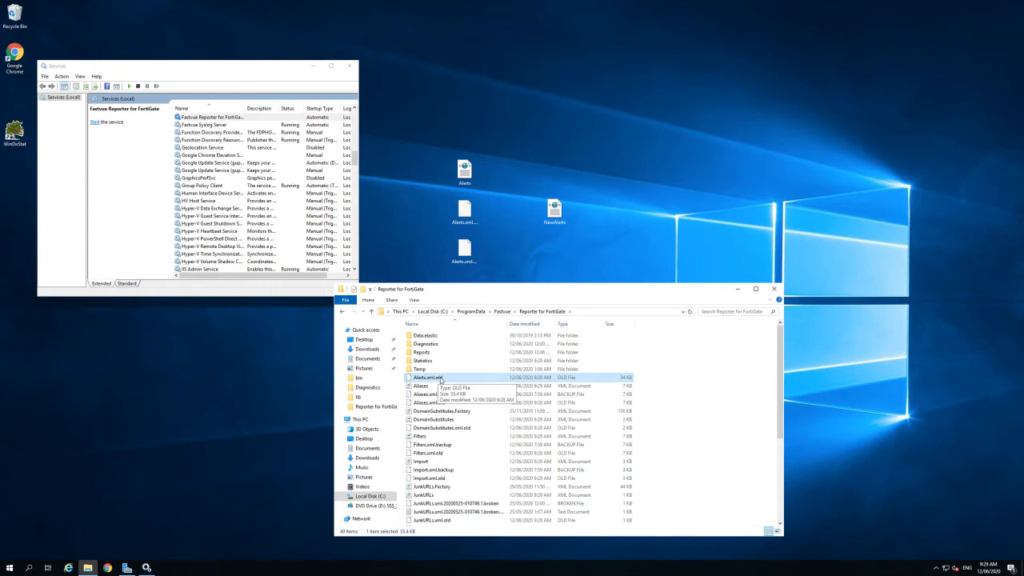
right_click(440, 380)
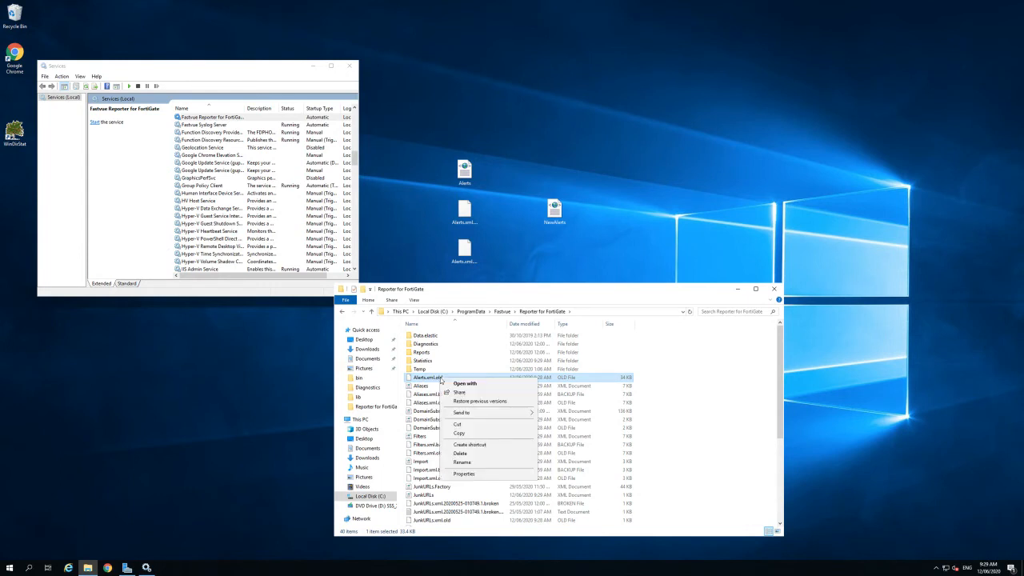
click(461, 454)
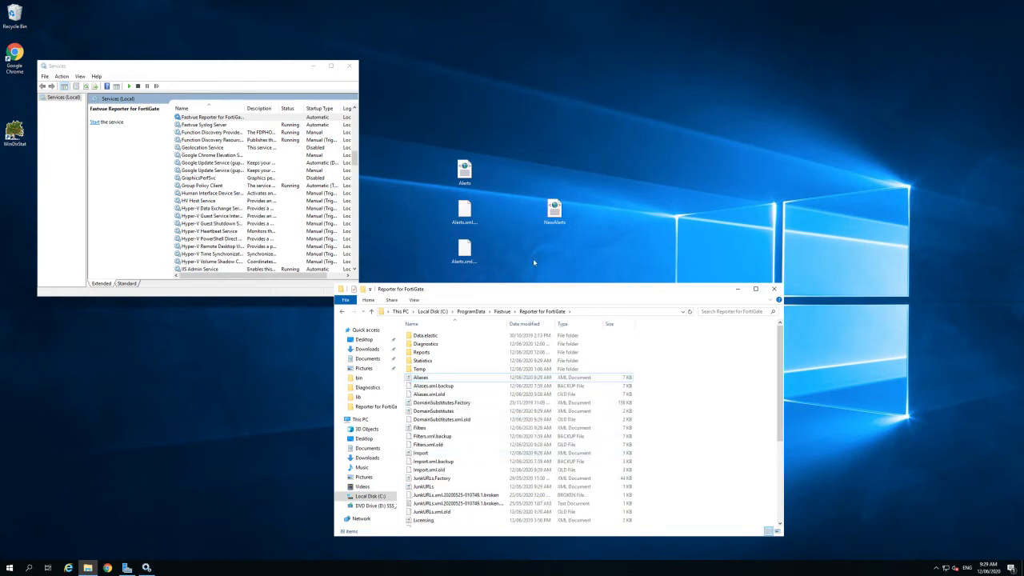
Move NewAlerts from the desktop into the Reporter for FortiGate data folder and rename it Alerts
click(552, 212)
drag(554, 210, 685, 391)
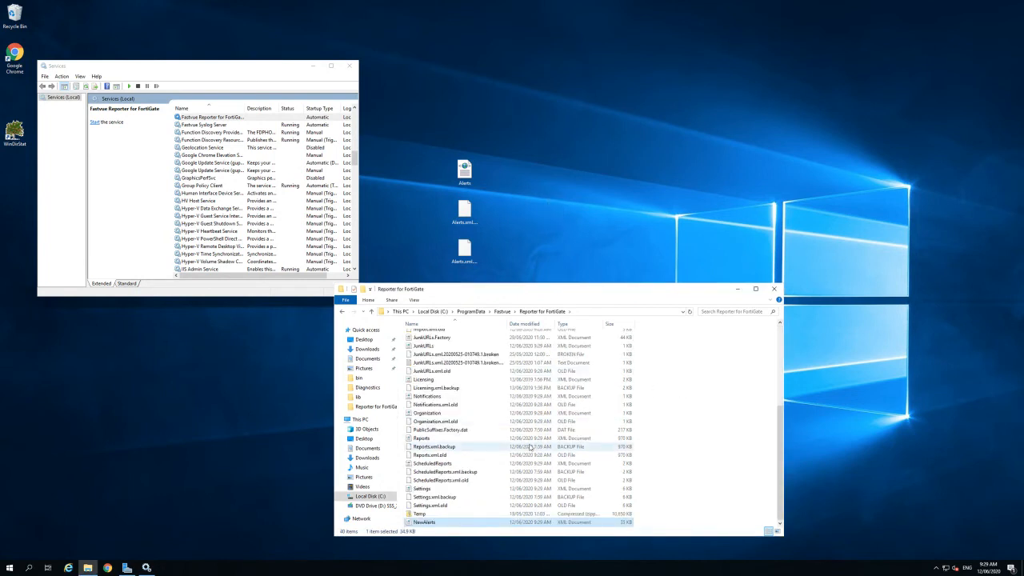
key(F2)
click(430, 523)
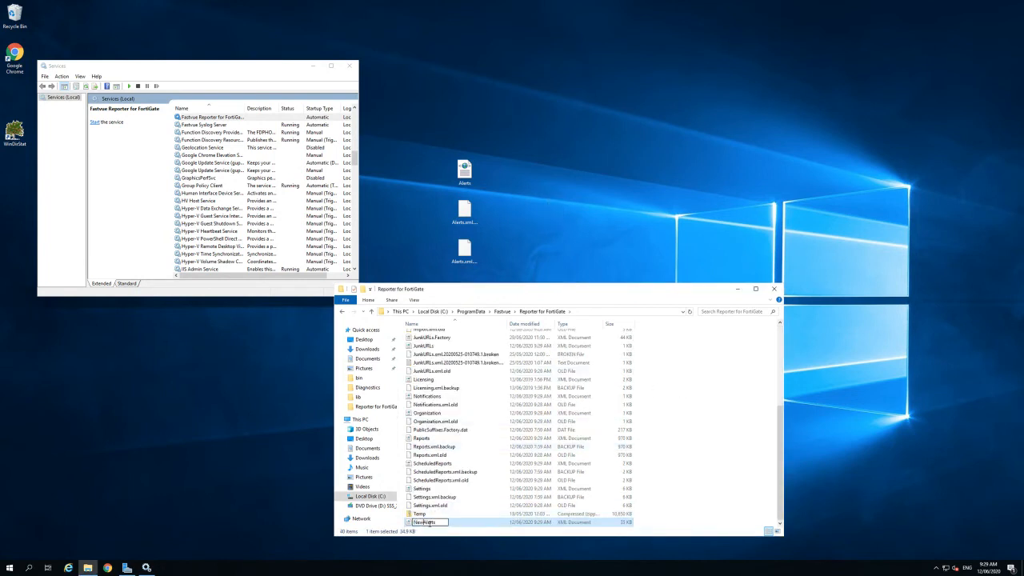
key(BackSpace)
key(BackSpace)
key(BackSpace)
key(Return)
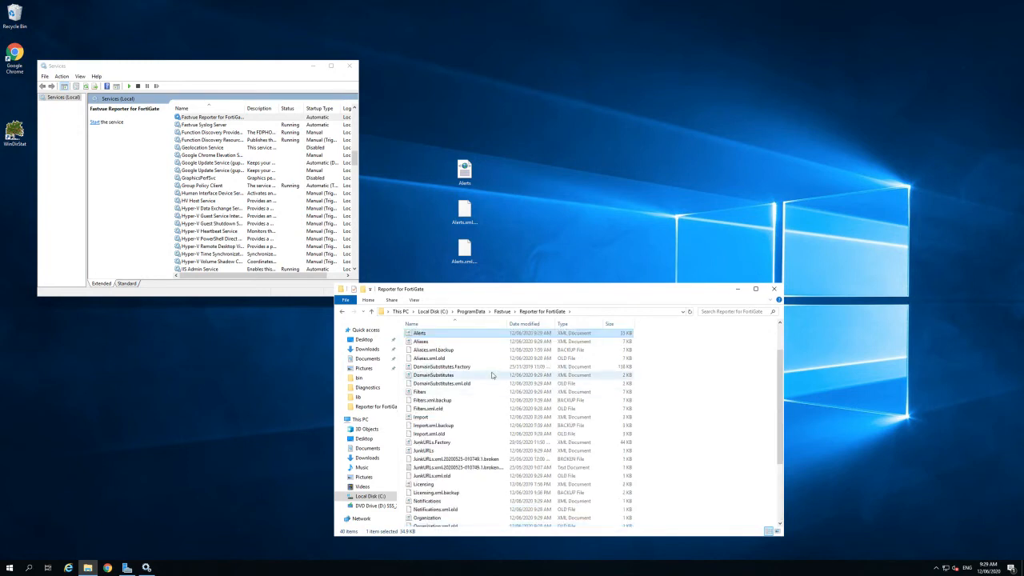
Start the Fastvue Reporter for FortiGate service
right_click(212, 118)
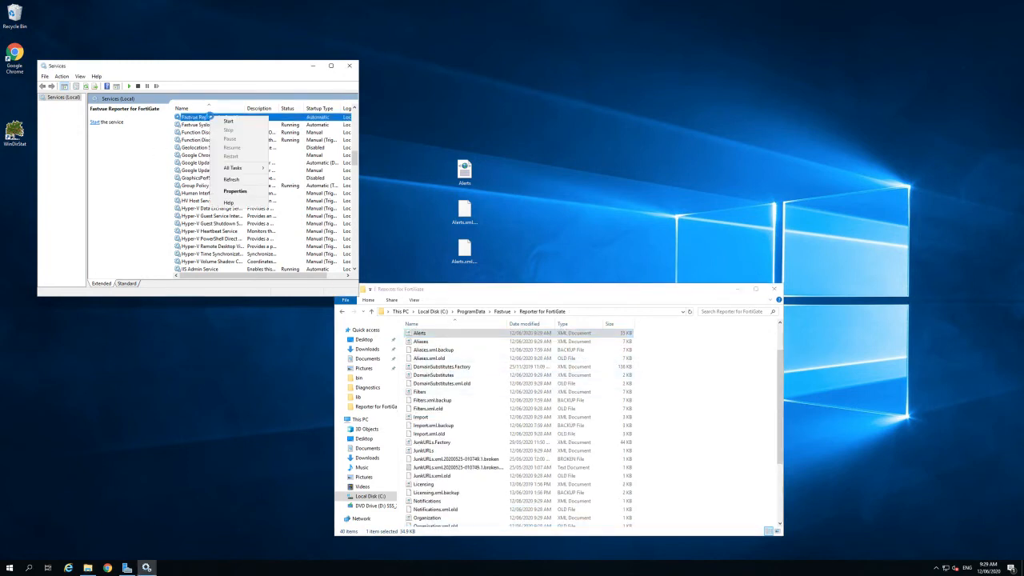
click(220, 124)
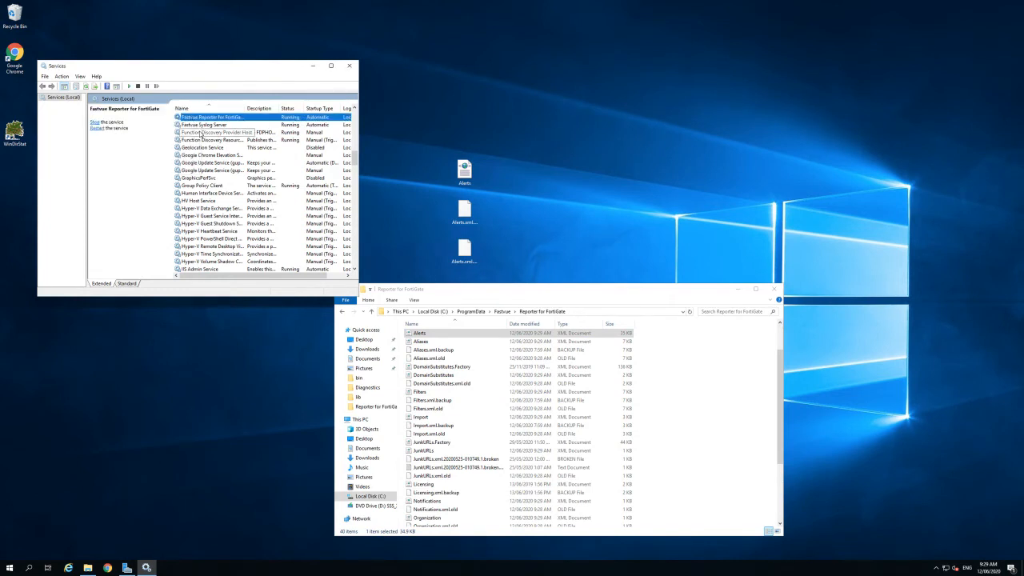
key(ctrl+Right)
key(ctrl+Left)
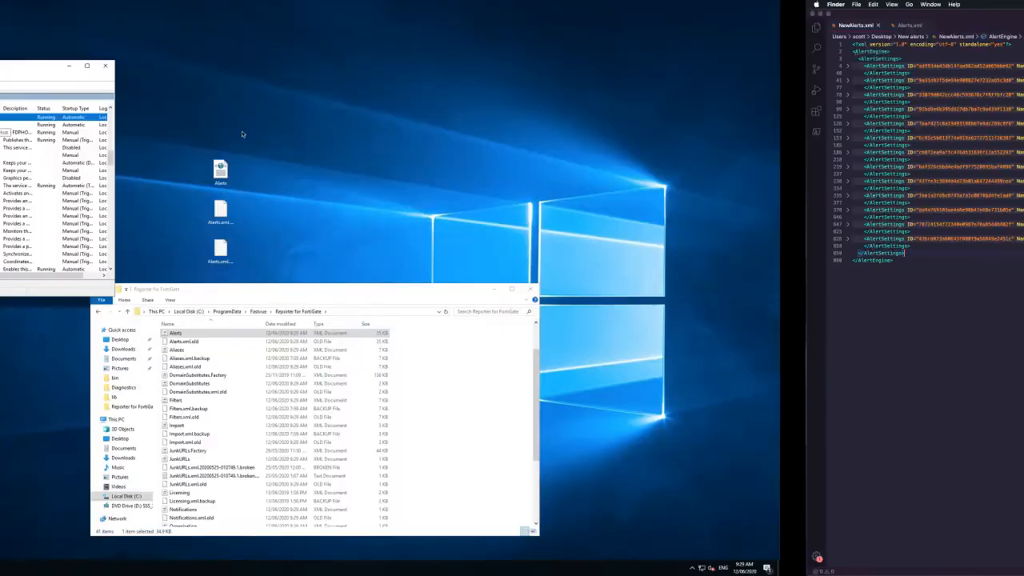
Switch to Chrome, reload the Reporter alerts page, and examine the settings of the Blocked Traffic (custom alert) without saving
key(ctrl+Right)
key(super+Tab)
key(super+Tab)
key(super+Tab)
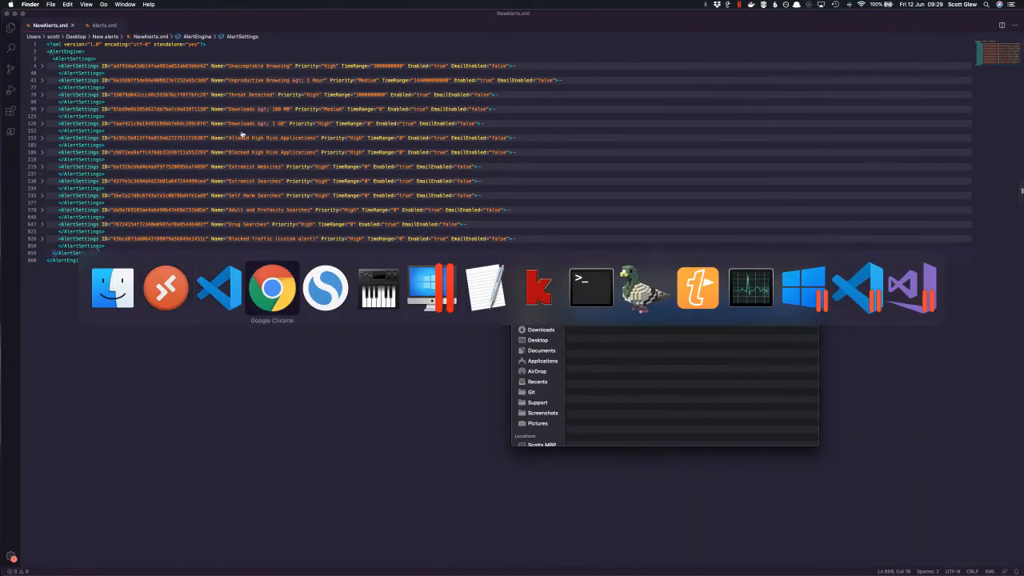
key(super+r)
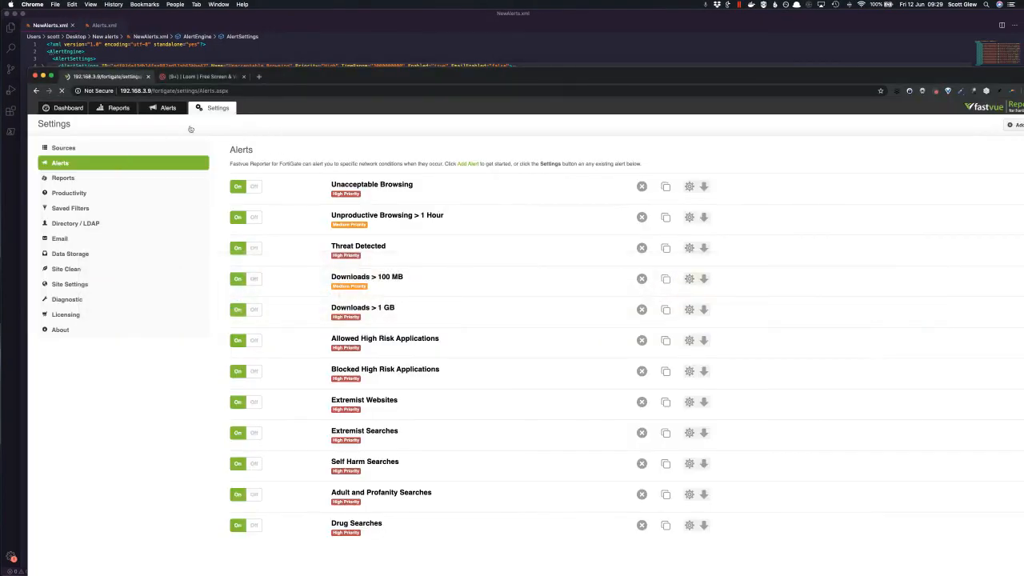
double_click(307, 76)
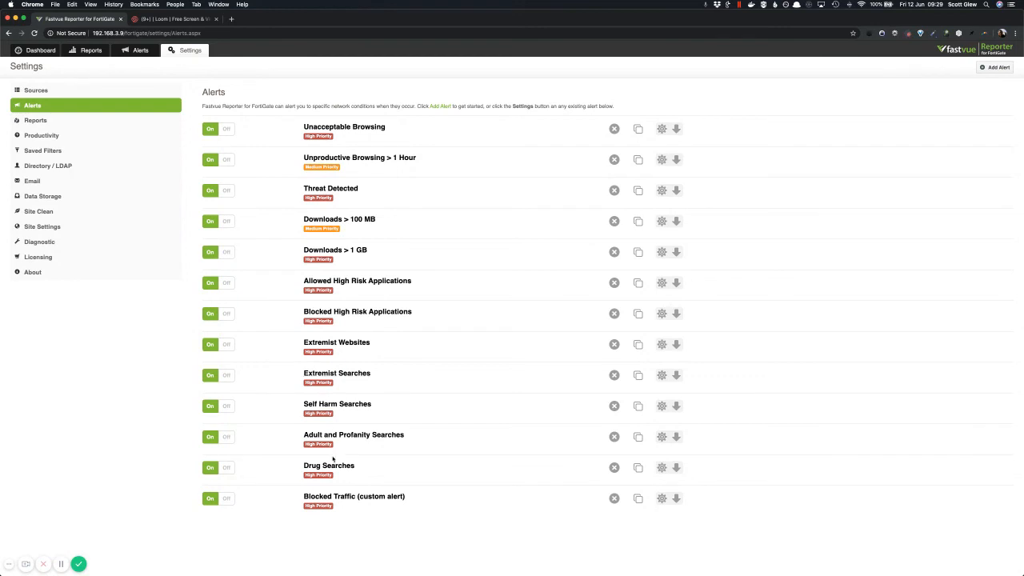
click(660, 499)
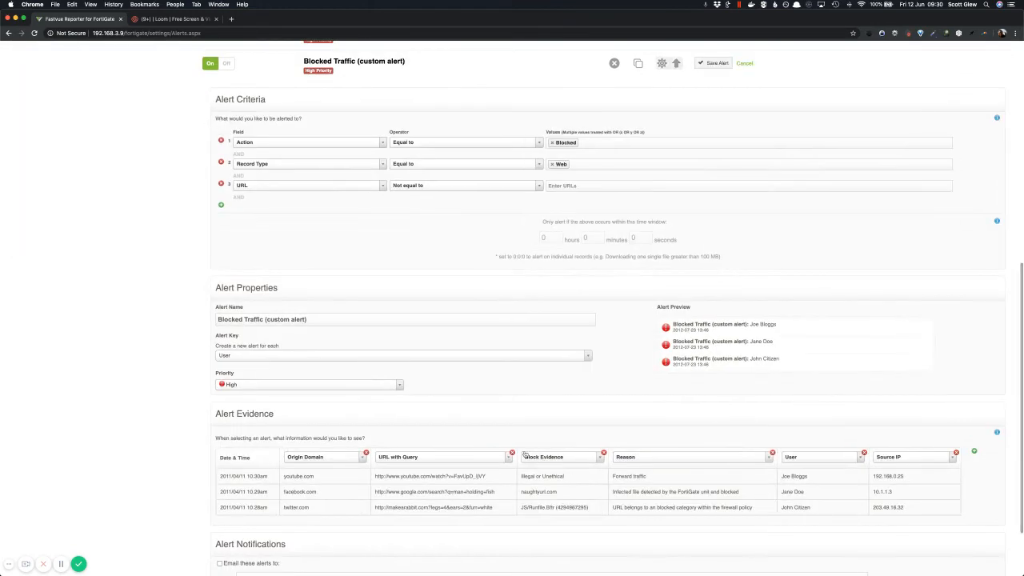
click(742, 66)
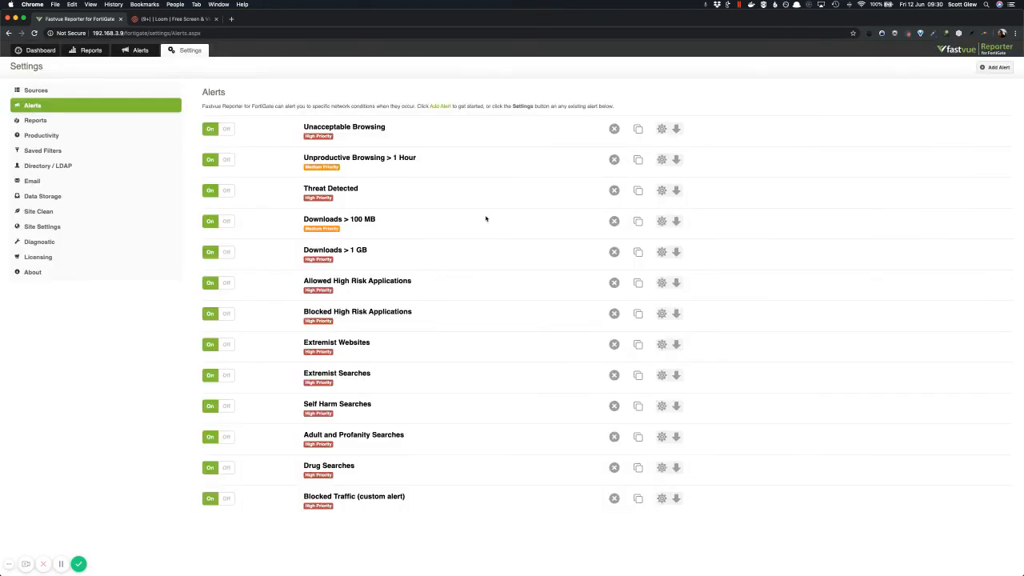
Switch to NewAlerts.xml in Visual Studio Code and view the Reporter for FortiGate data folder on the Windows server
key(super+Tab)
key(super+Tab)
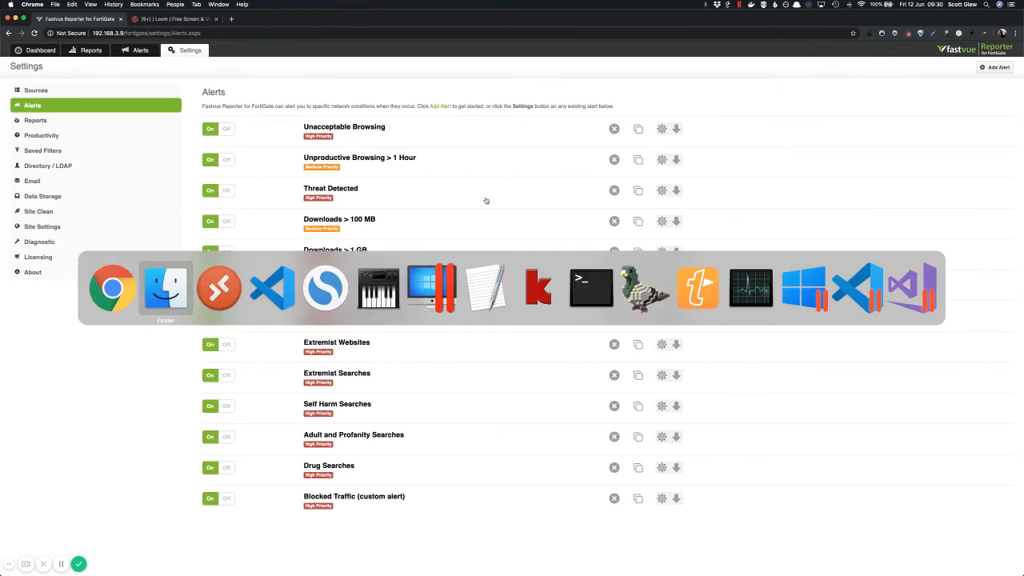
key(super+Tab)
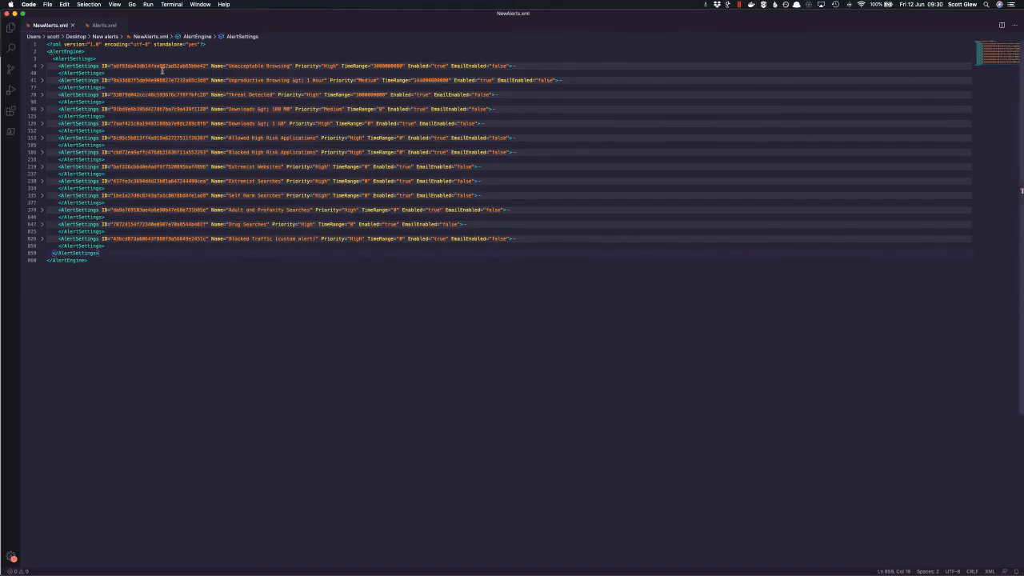
click(114, 66)
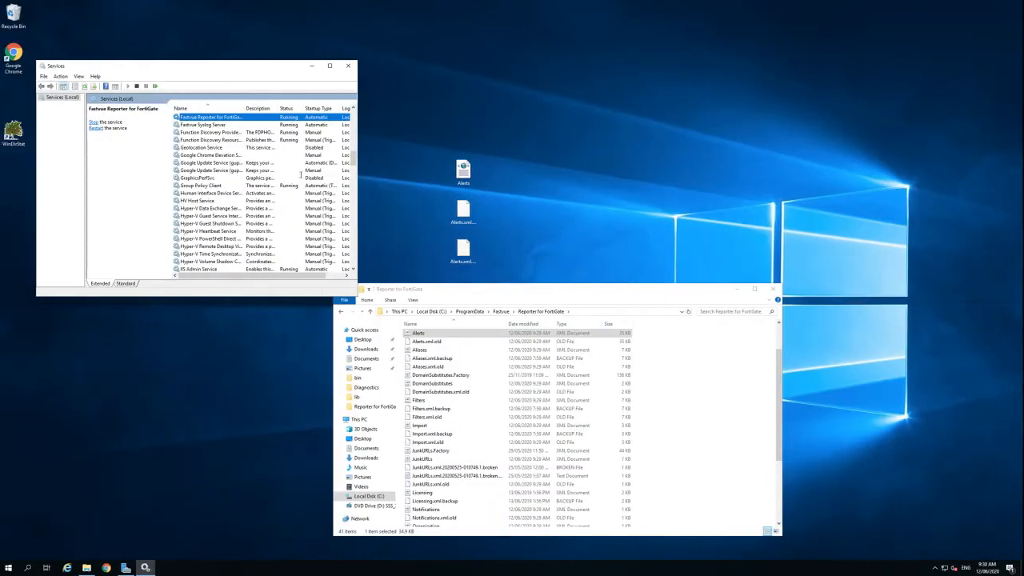
click(443, 290)
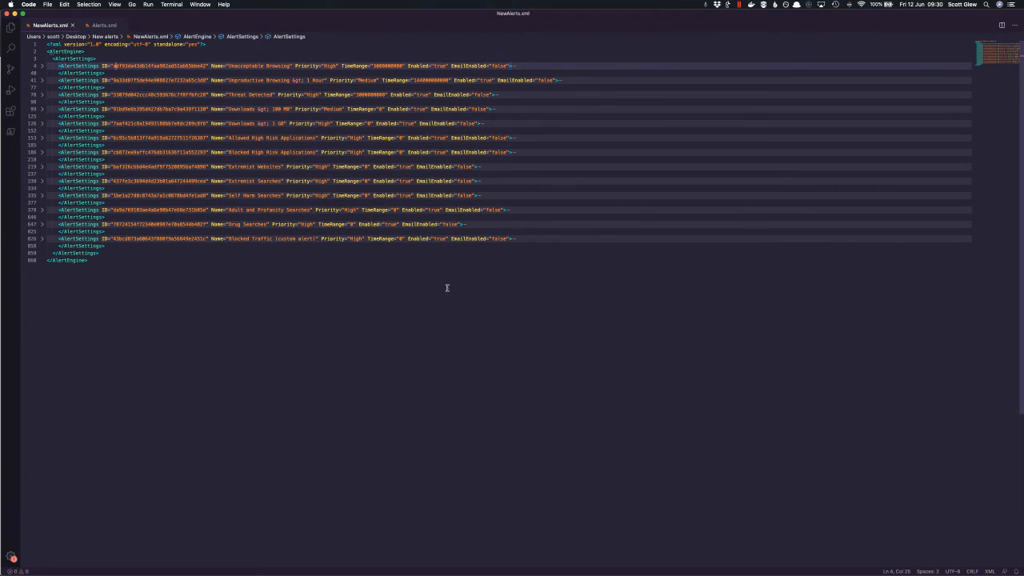
Expand the Blocked Traffic (custom alert) entry in NewAlerts.xml, examine its opening and closing AlertSettings tags, and collapse it
click(158, 247)
click(43, 240)
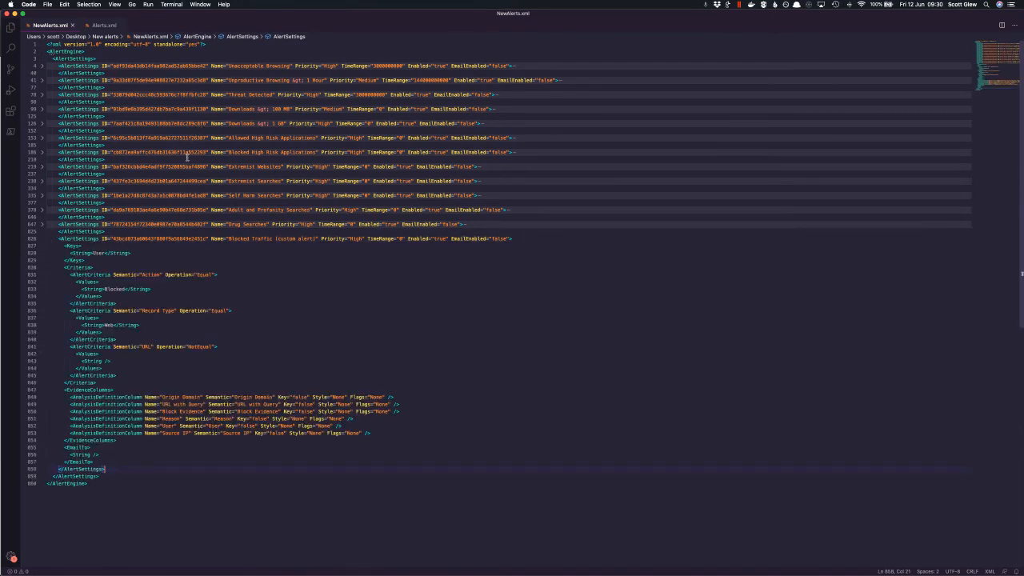
click(156, 239)
drag(57, 239, 66, 240)
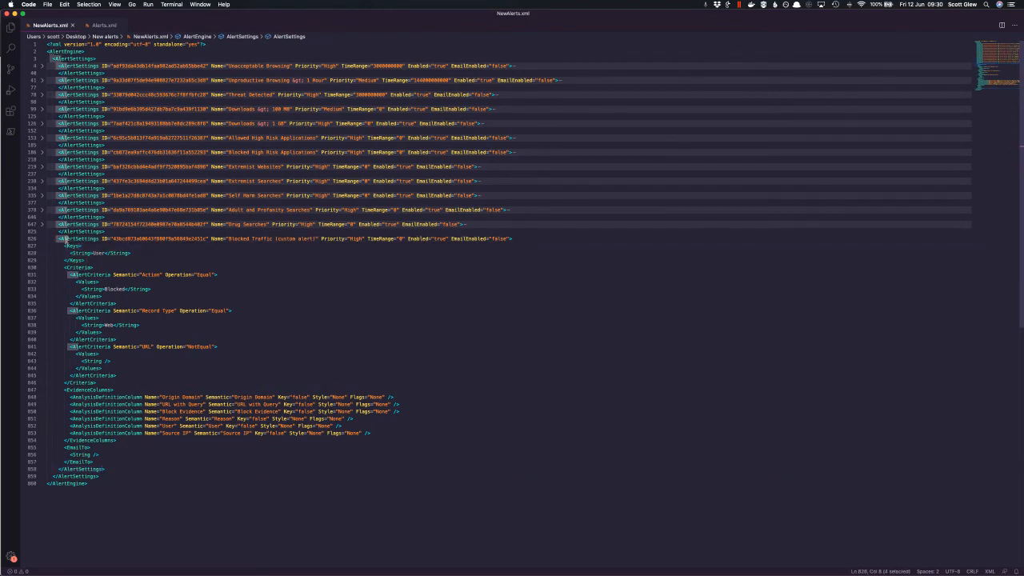
click(43, 239)
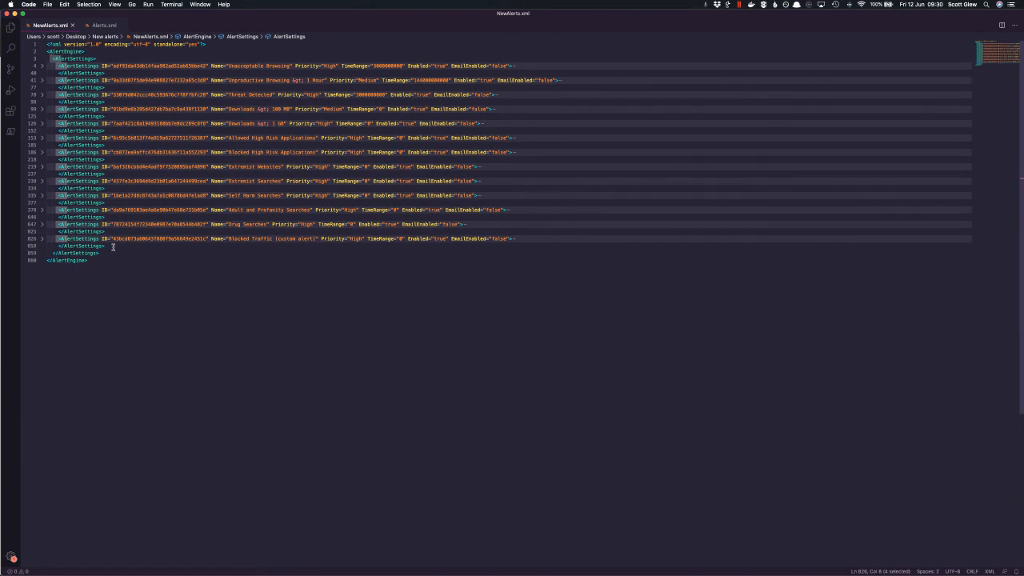
click(113, 246)
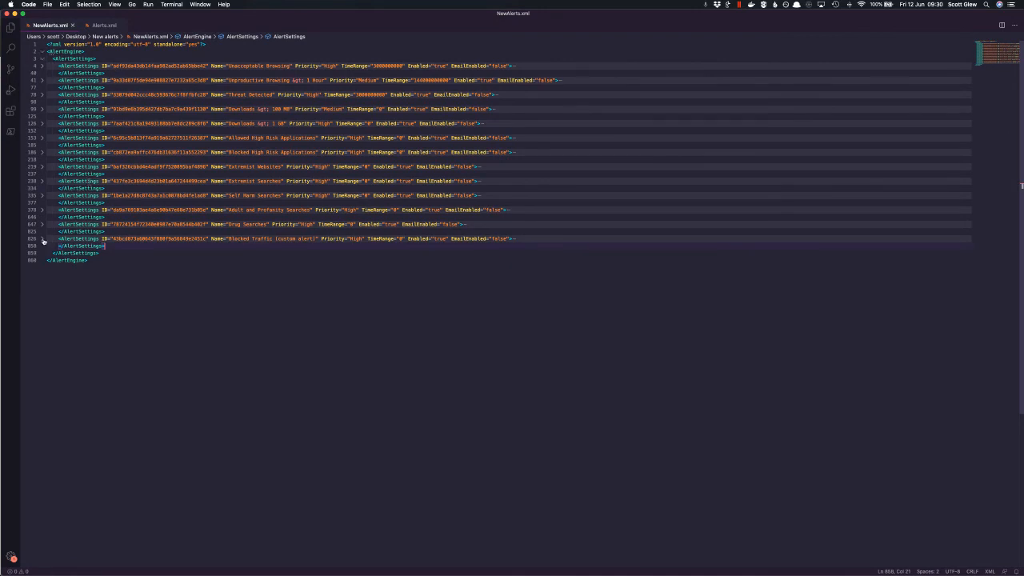
Delete and restore the closing bracket of the custom alert's AlertSettings end tag, check its opening tag, and collapse the entry
key(BackSpace)
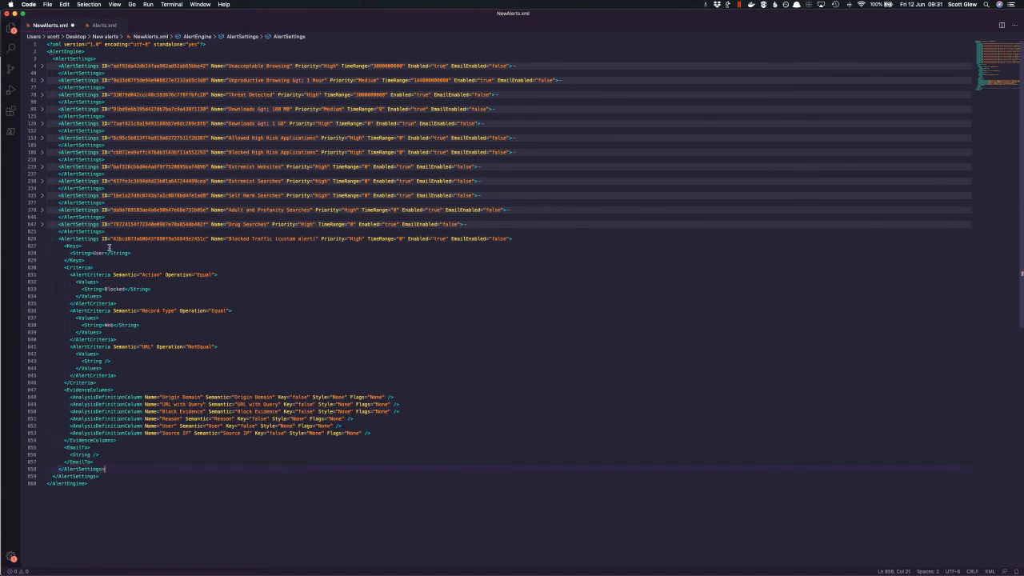
text(>)
click(127, 238)
click(65, 238)
click(42, 239)
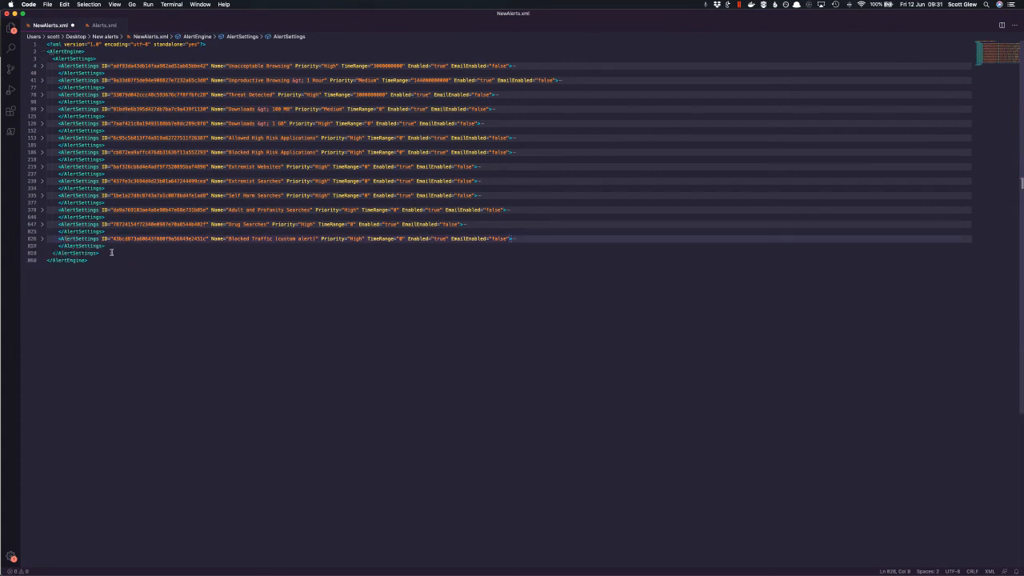
click(161, 246)
Switch back to Chrome and view the alerts list in the Reporter settings
key(super+Tab)
key(super+Tab)
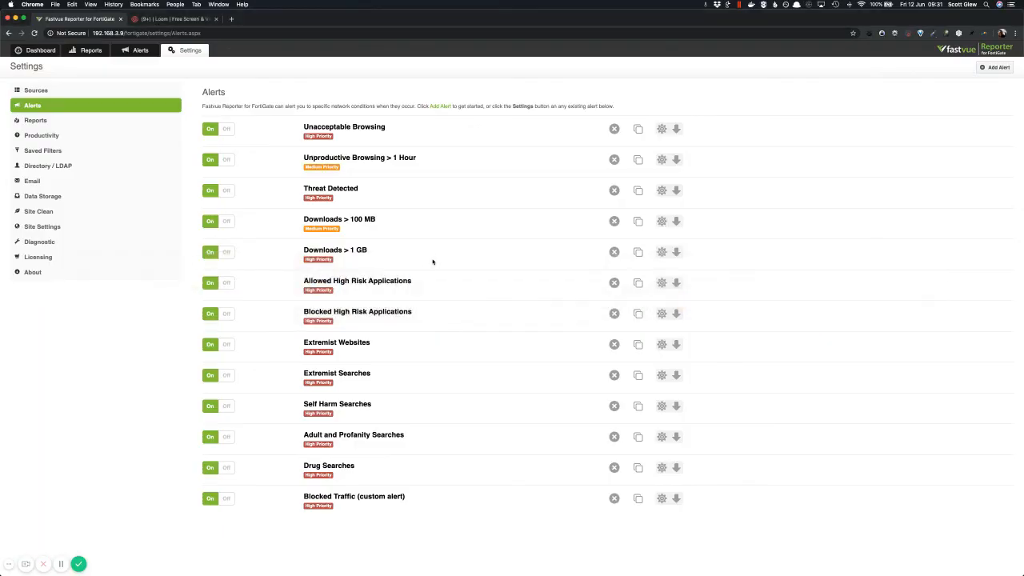